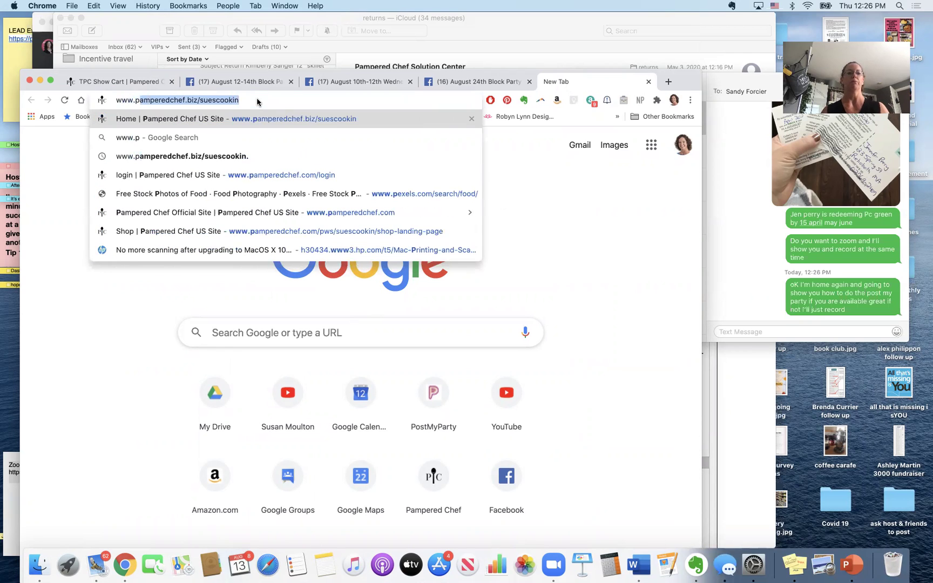
- Open the consultant's Pampered Chef website and go to its blog
key(Return)
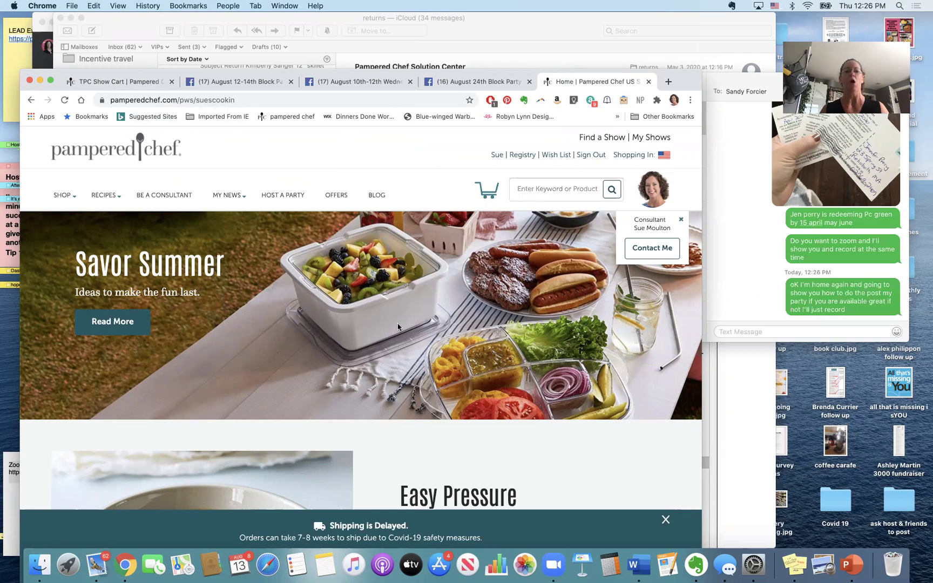
click(377, 197)
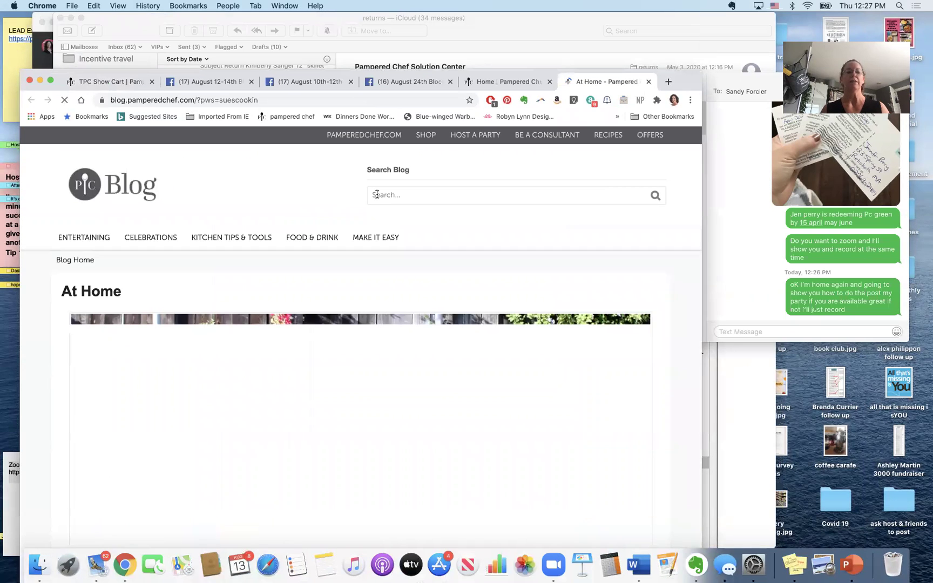
- Open PostMyParty in a new browser tab and log in with the saved account credentials
click(669, 81)
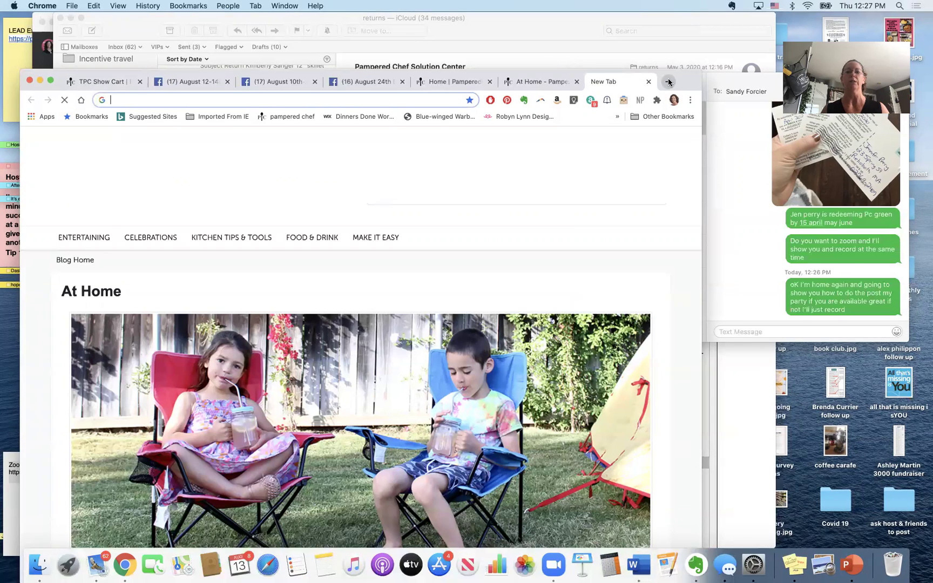
click(428, 394)
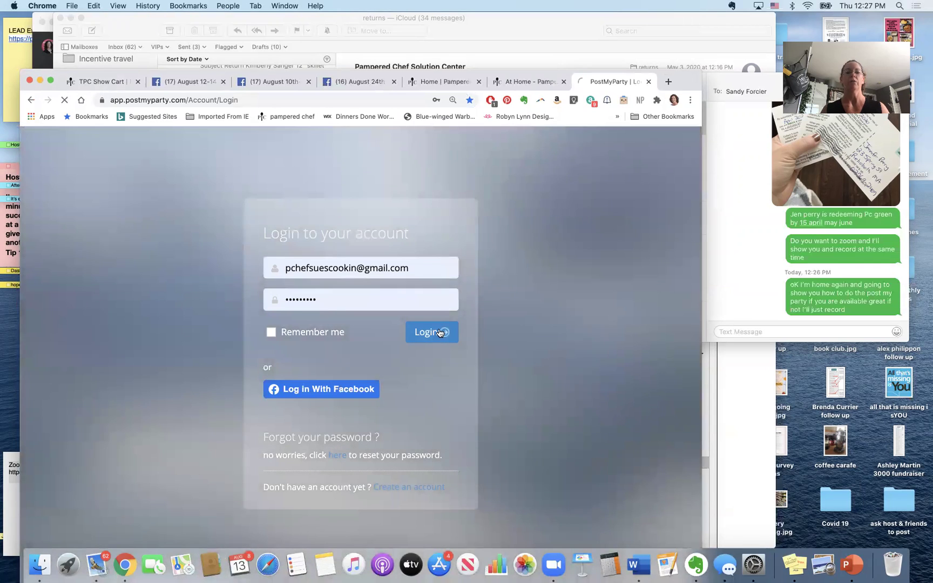
click(438, 333)
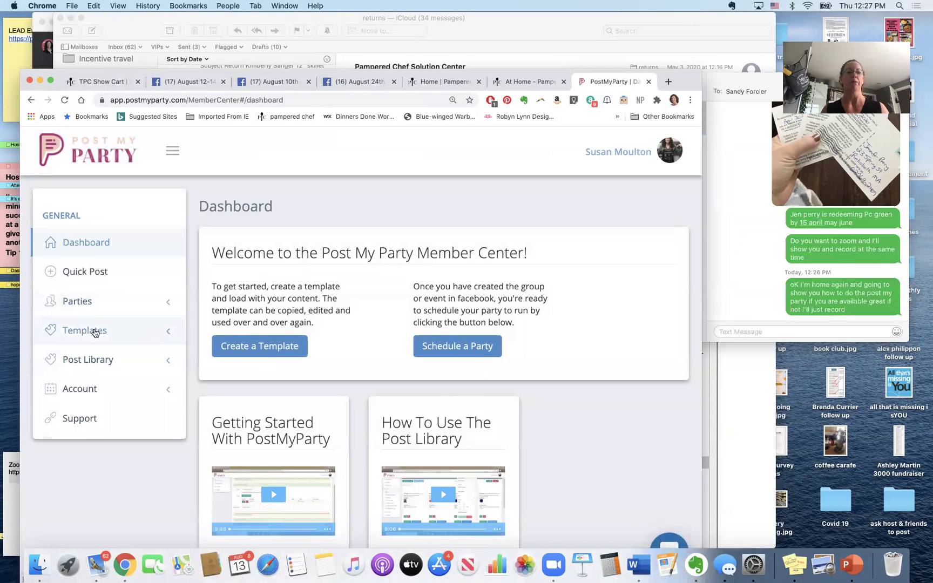
- Create a template named "2020 Fall Blog" and start a new post in it
click(253, 347)
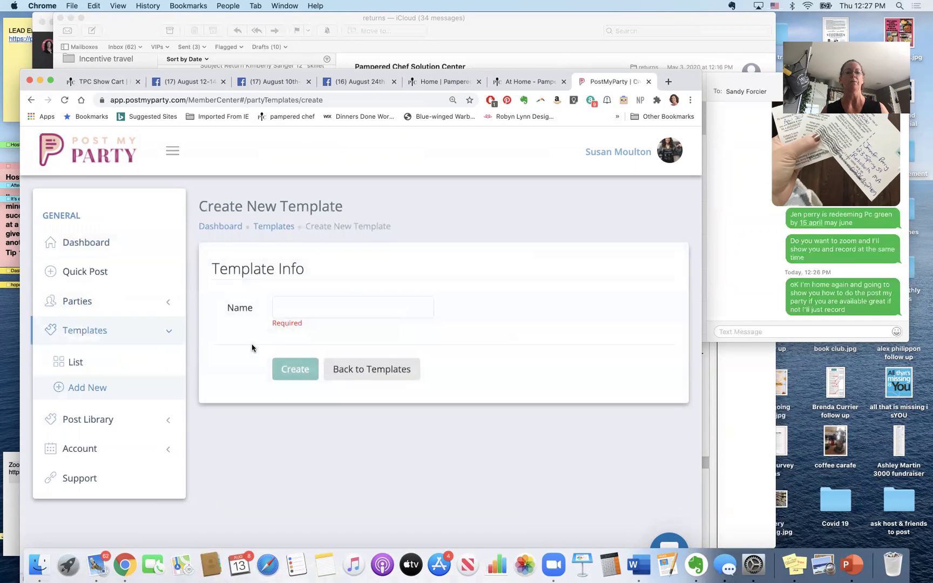
click(290, 311)
text(2)
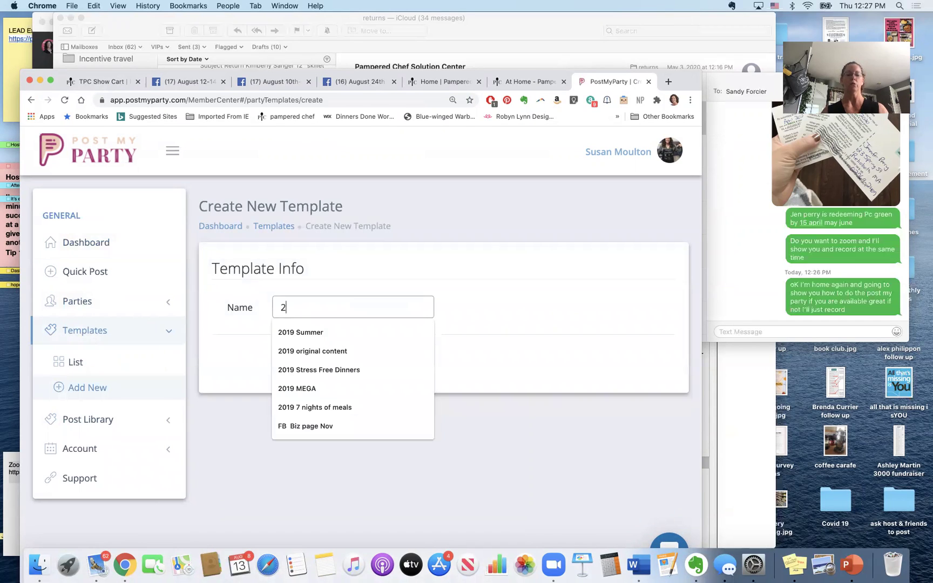
text(020 Fall )
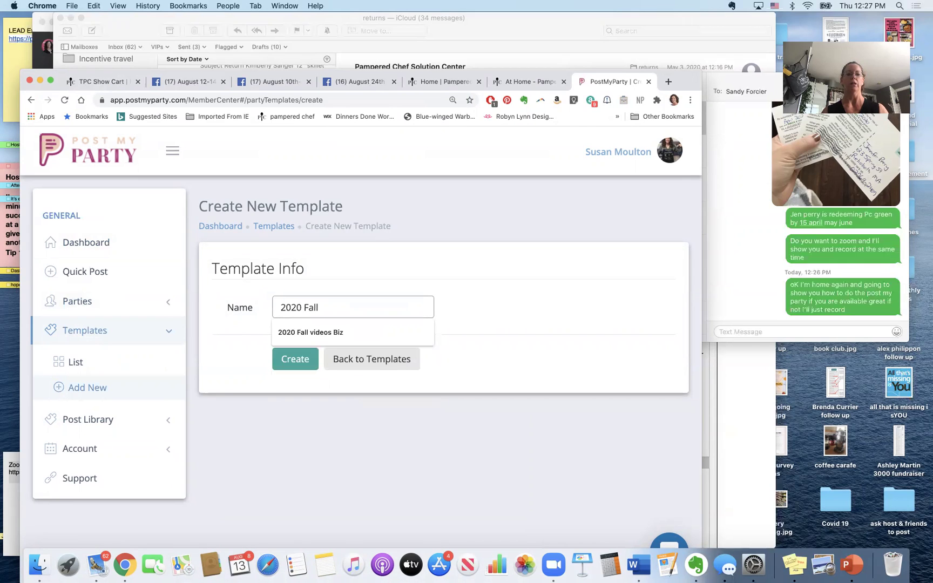
text(Blog)
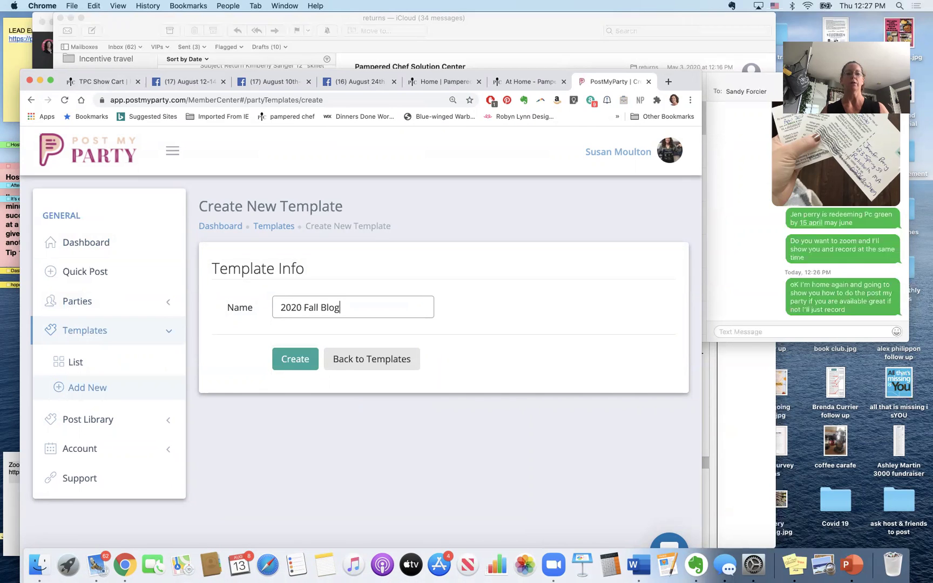
click(291, 360)
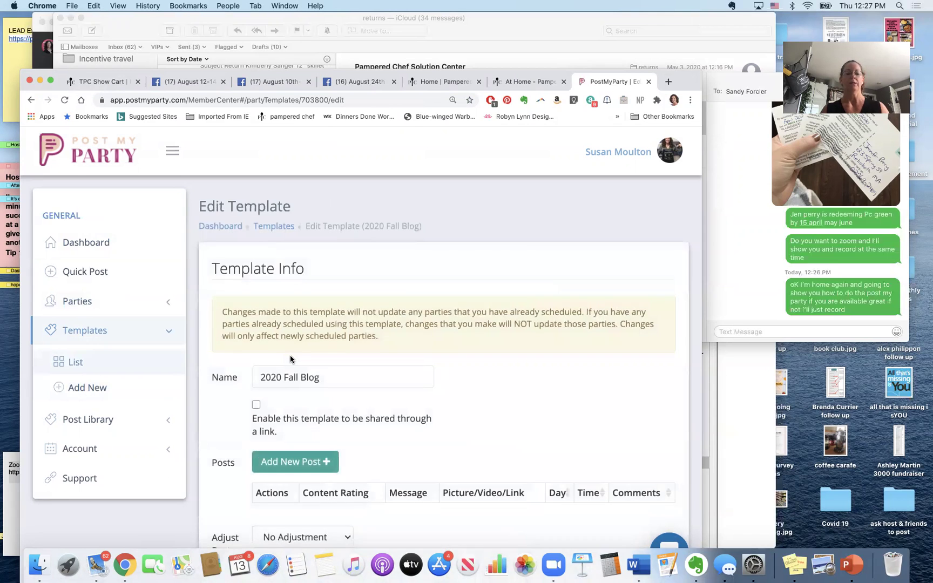
scroll(290, 354, down, 3)
click(287, 308)
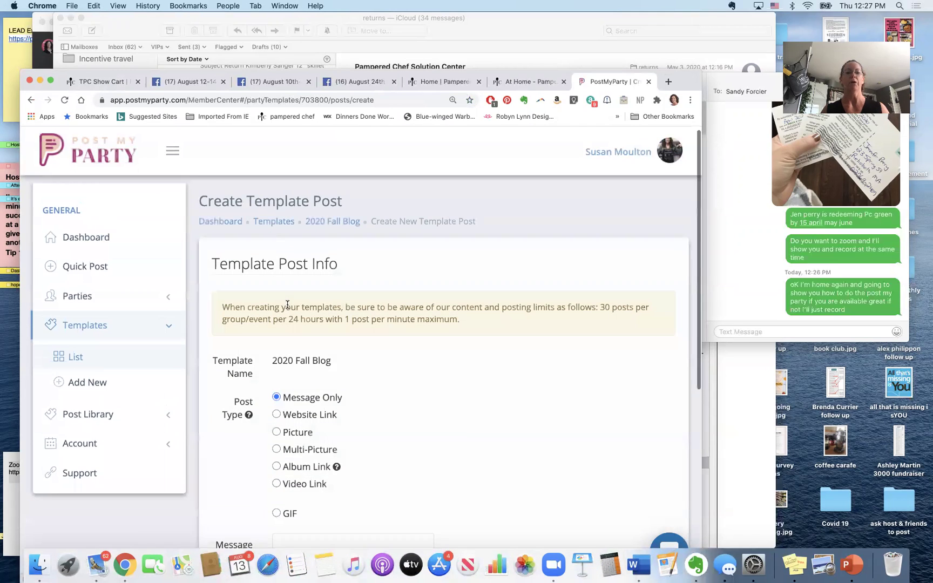
- Switch to the Pampered Chef blog, open the "Summer Backyard Bucket List" article and copy its web address
click(516, 82)
scroll(369, 328, down, 10)
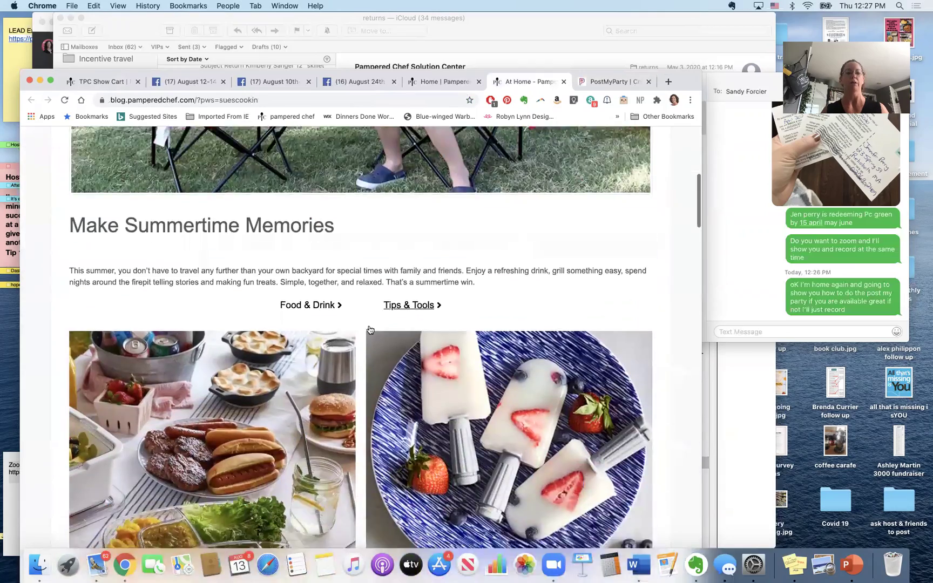
scroll(369, 328, down, 2)
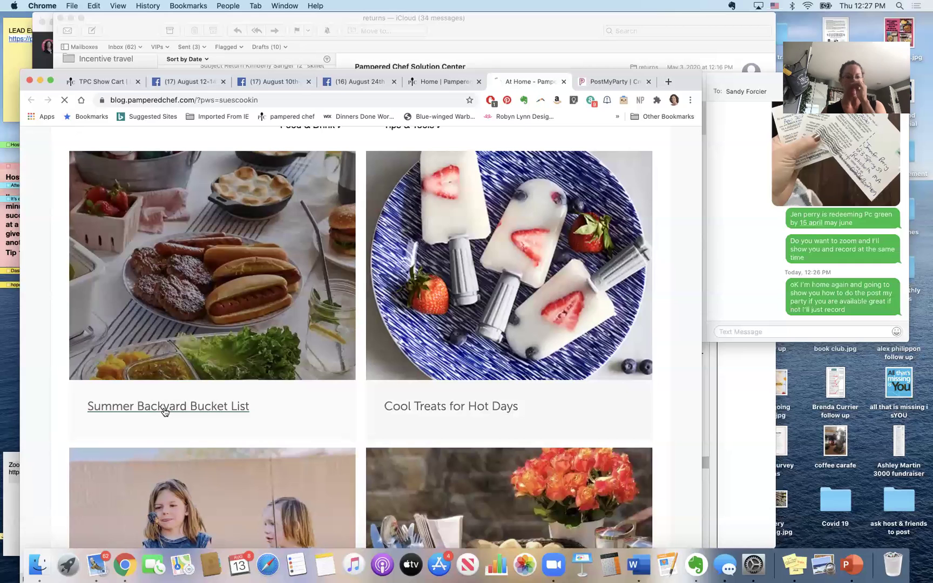
scroll(199, 319, down, 3)
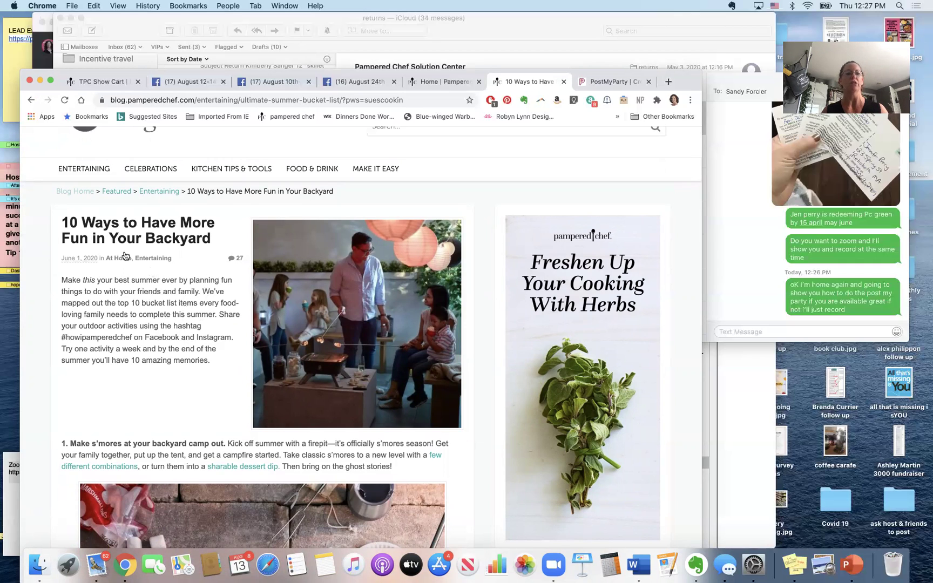
scroll(170, 333, down, 5)
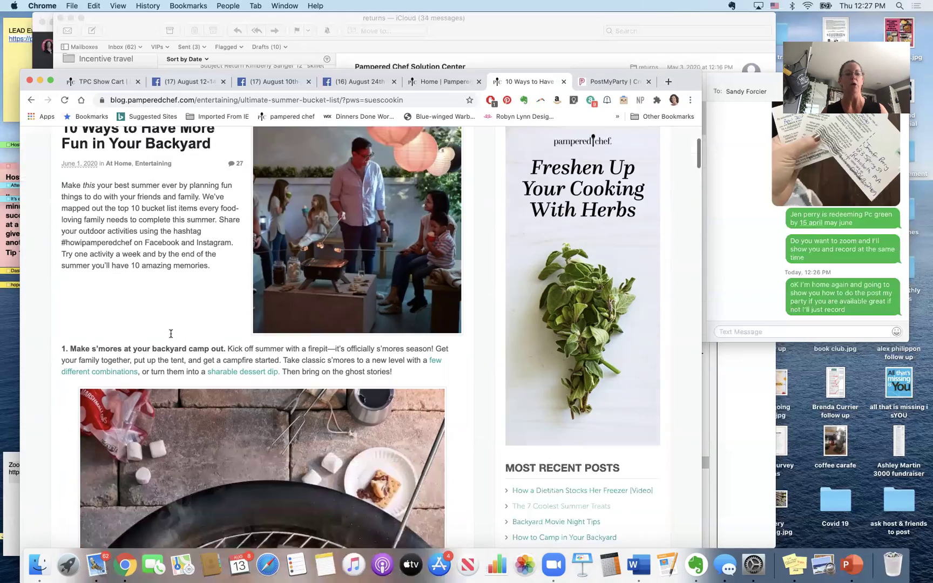
scroll(171, 335, down, 15)
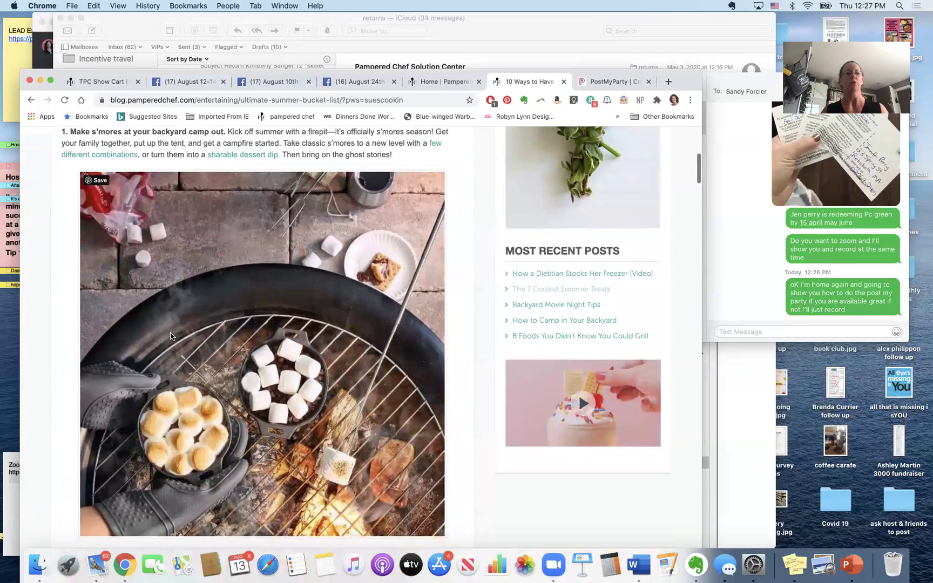
scroll(170, 344, up, 12)
scroll(171, 344, up, 4)
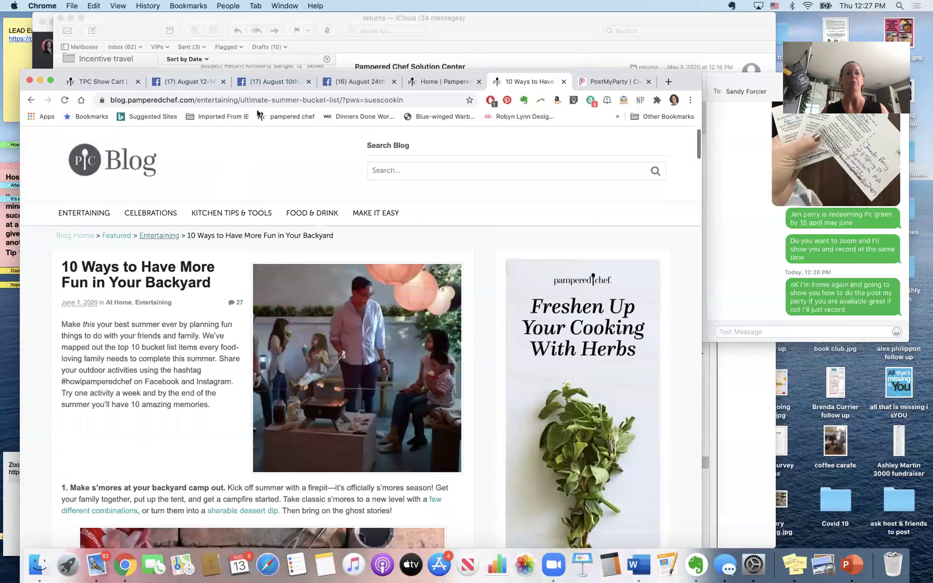
click(274, 100)
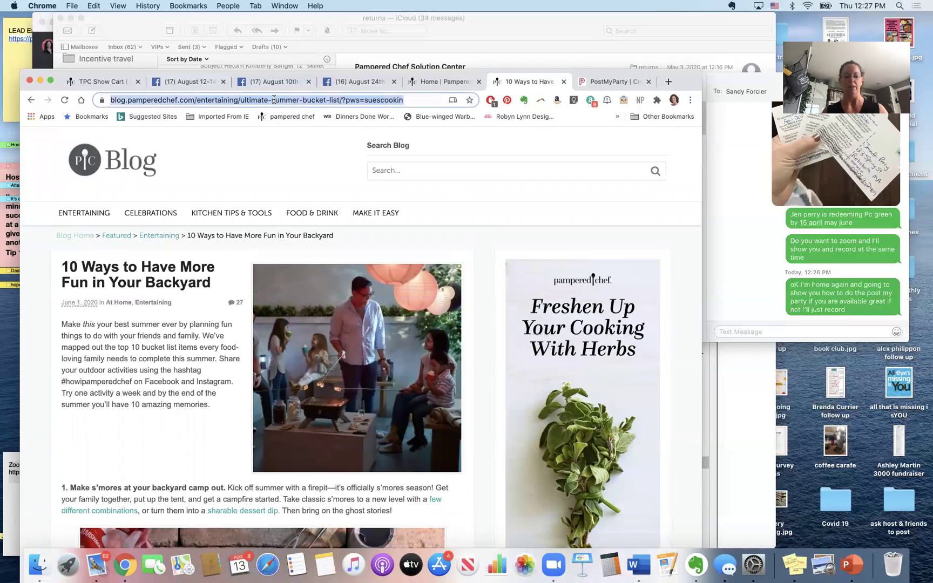
- Back in PostMyParty, set the template post type to Website Link and paste the copied article address as the link URL
click(596, 85)
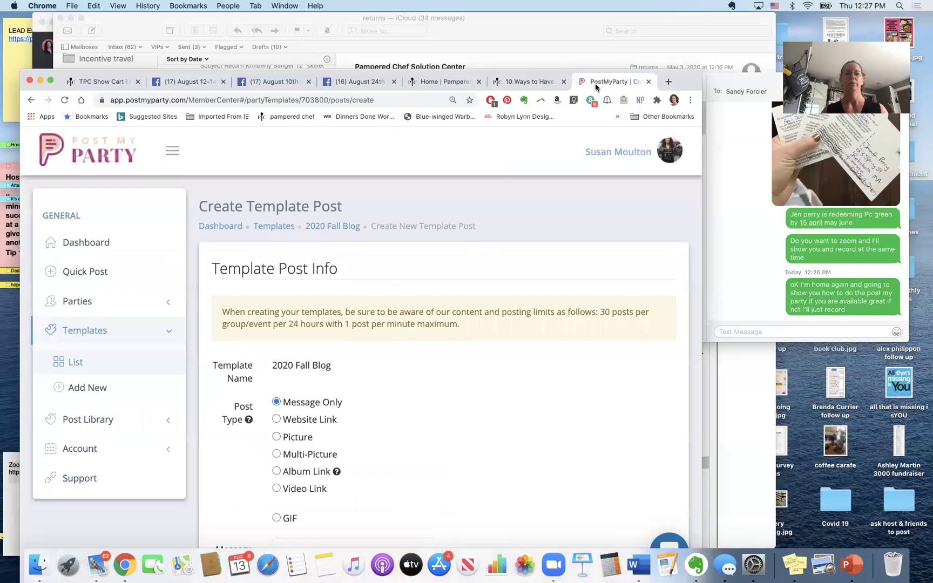
scroll(304, 426, down, 3)
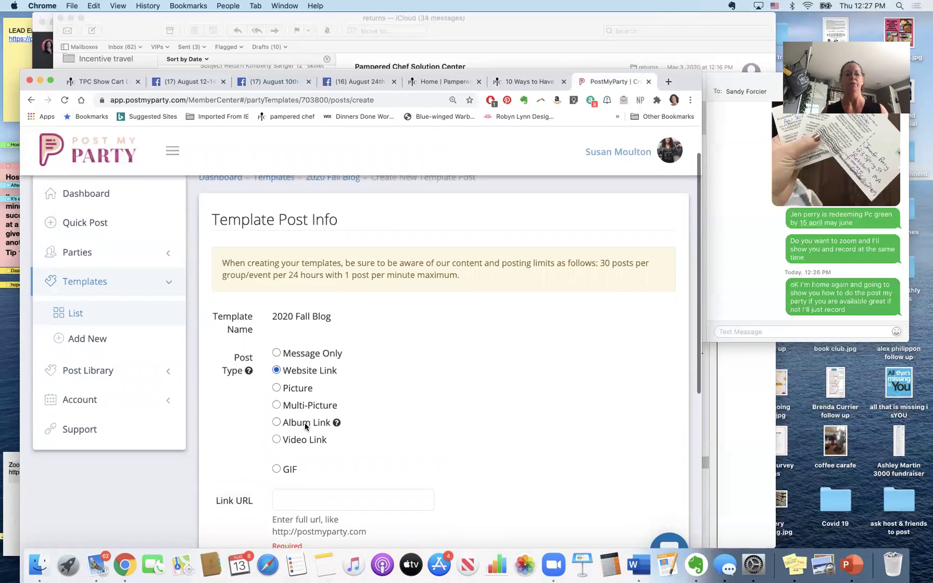
click(304, 361)
key(super+v)
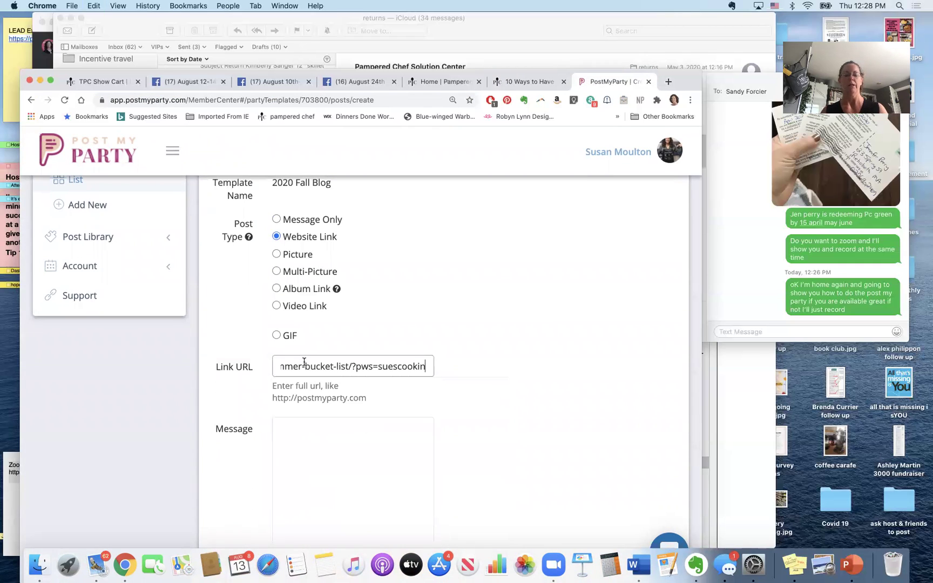
- Write the post message "Summer's not over until Labor Day right? So what is on your bucket list this year?"
scroll(304, 361, down, 2)
click(312, 311)
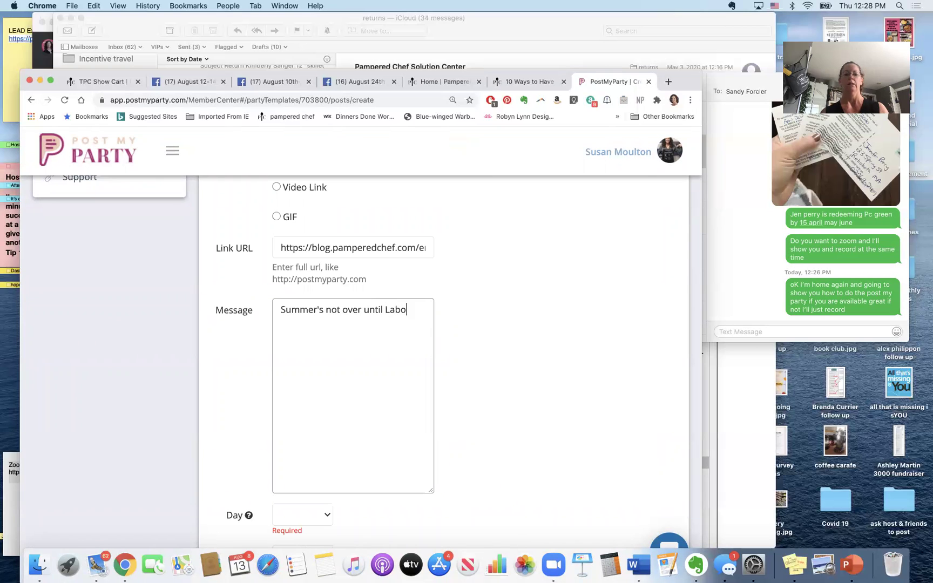
text(Summer's not over until Labor Day right? So what is on your buk)
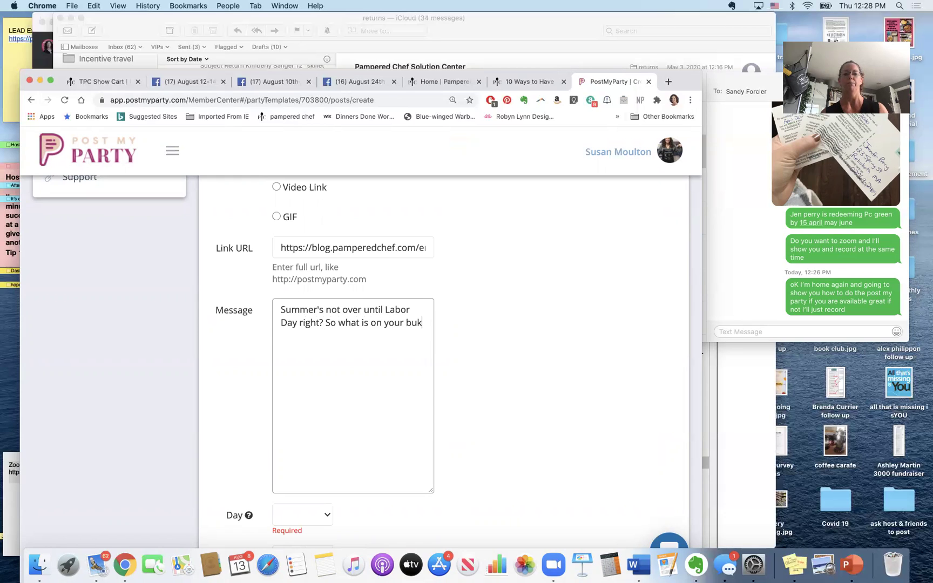
key(BackSpace)
text(cket)
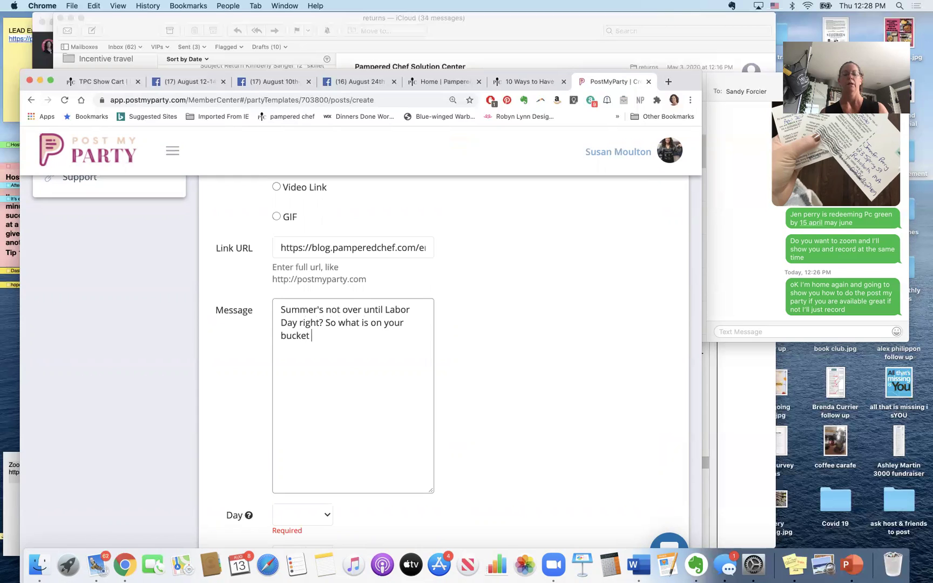
text(?)
- Schedule the post for day 1 at 8:50, then save it and start a new one
scroll(325, 433, down, 3)
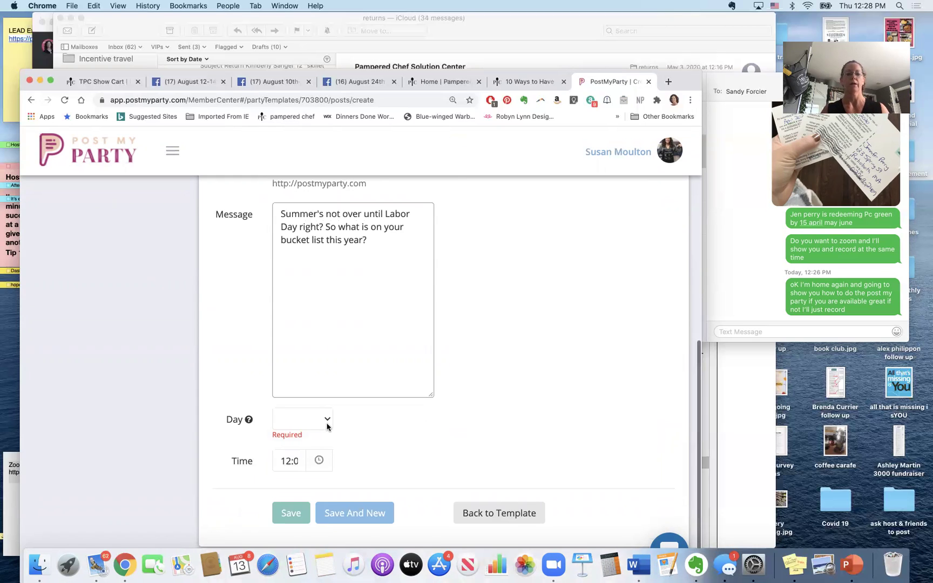
click(327, 426)
click(317, 431)
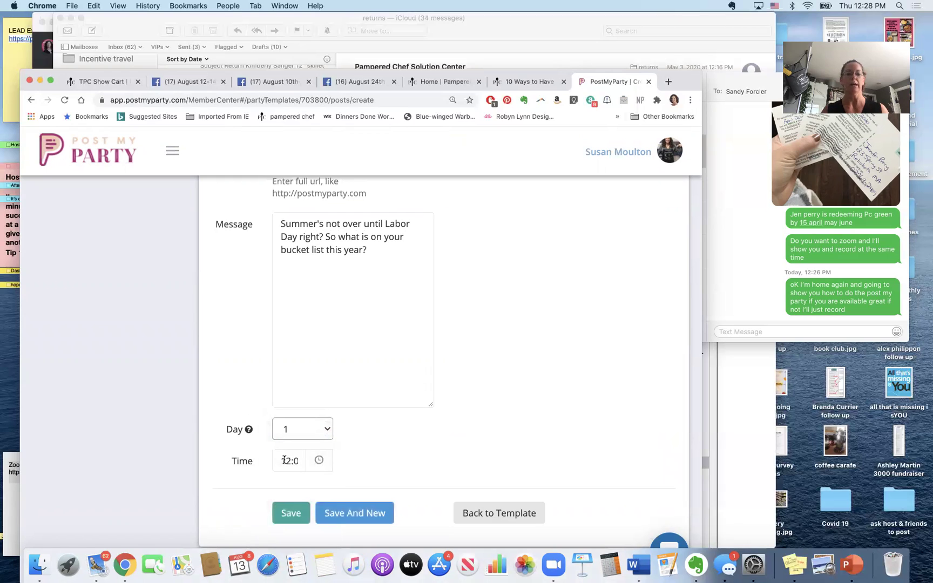
click(284, 459)
click(250, 510)
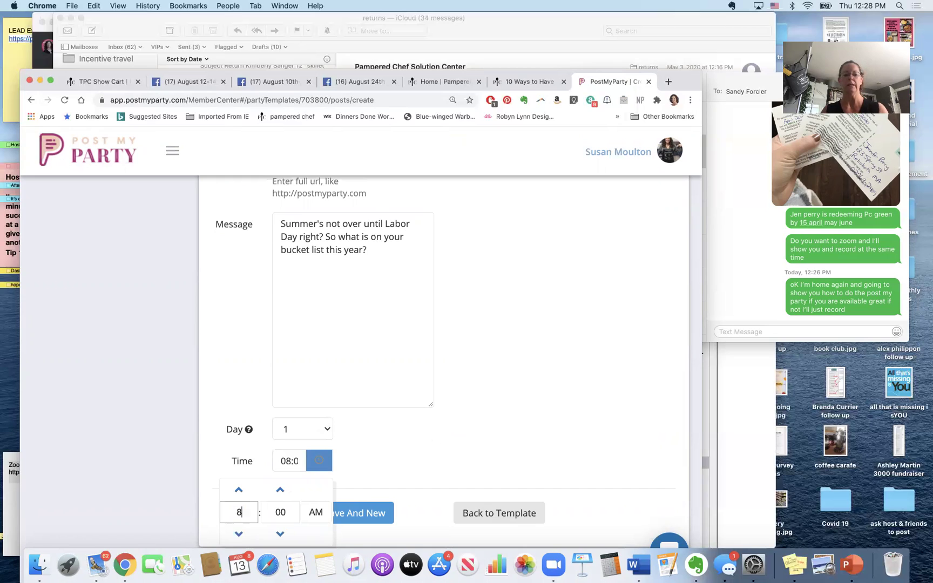
click(268, 511)
text(50)
click(316, 512)
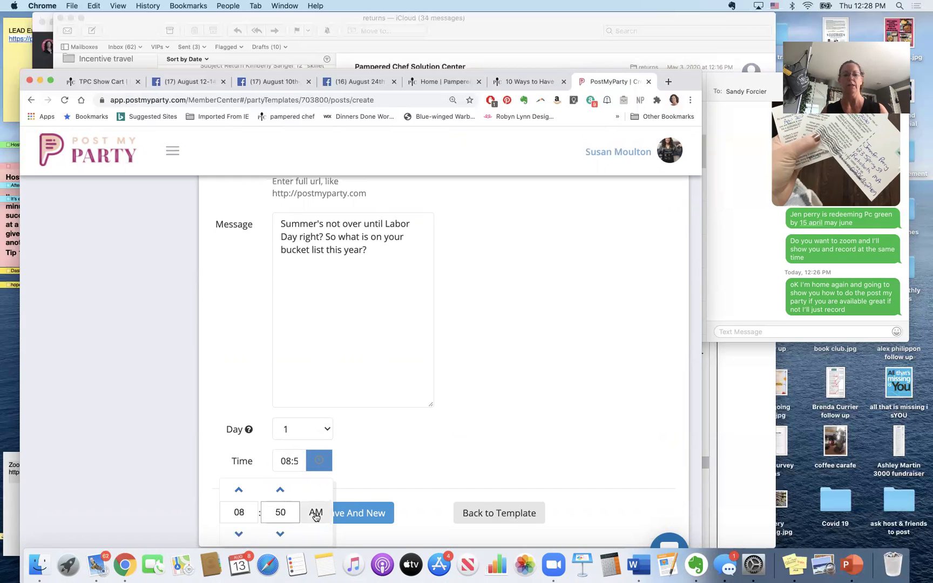
click(355, 519)
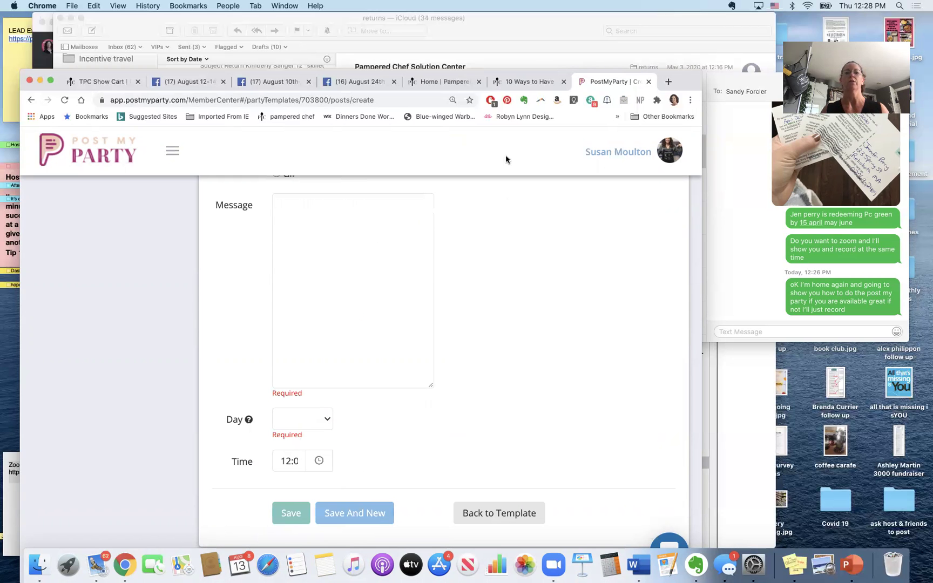
- Switch to the Pampered Chef blog and open the "How to Use a Pressure Cooker" article from Kitchen Tips & Tools
click(517, 82)
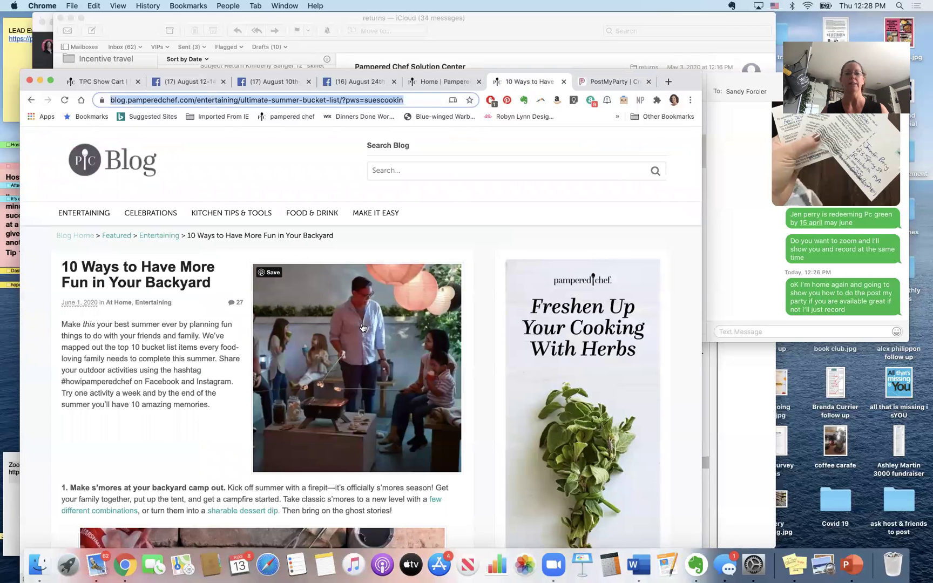
scroll(363, 327, down, 15)
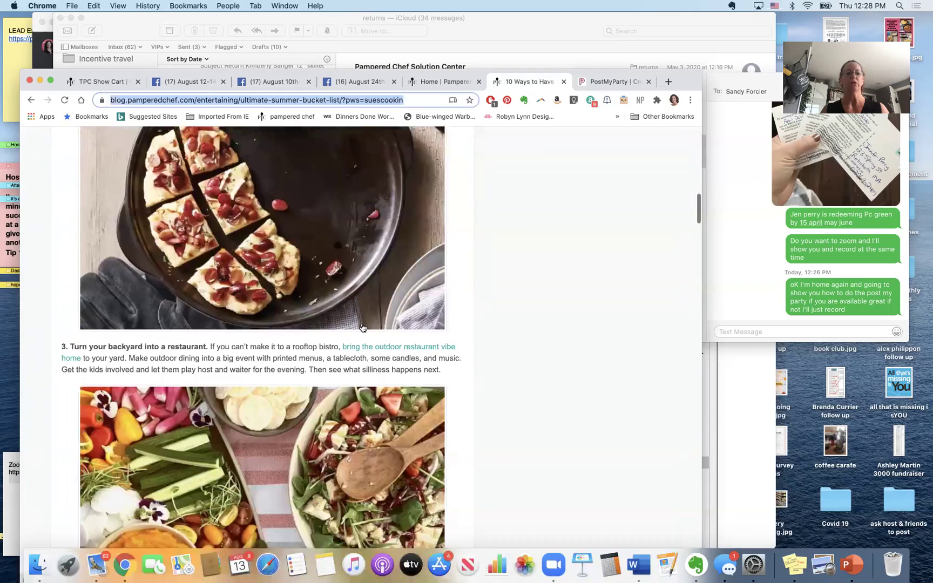
scroll(361, 328, down, 5)
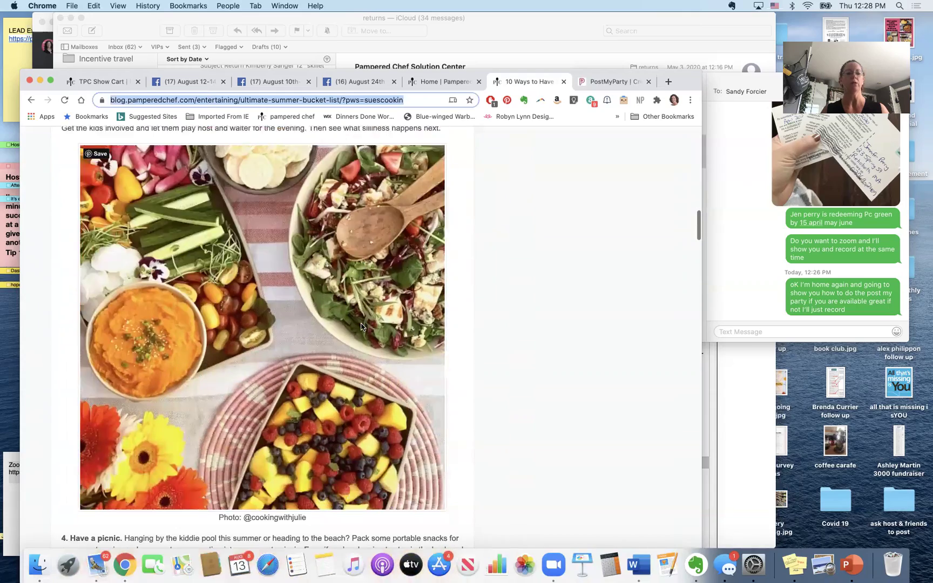
scroll(361, 327, up, 20)
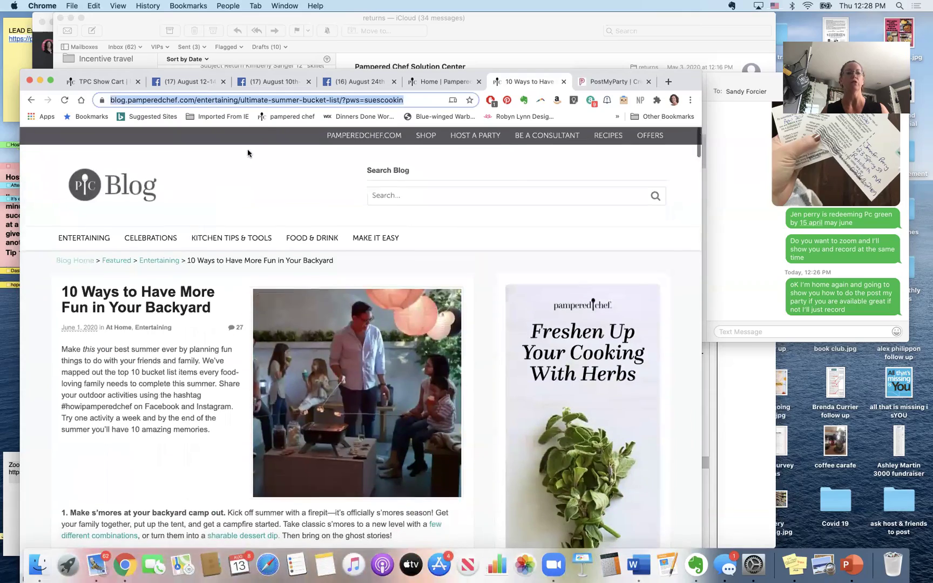
click(221, 239)
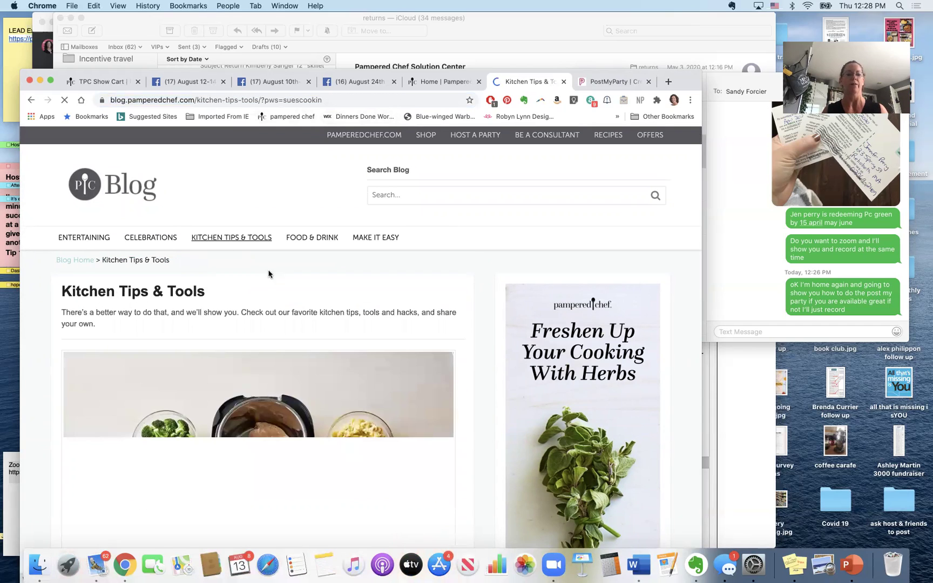
scroll(270, 277, down, 5)
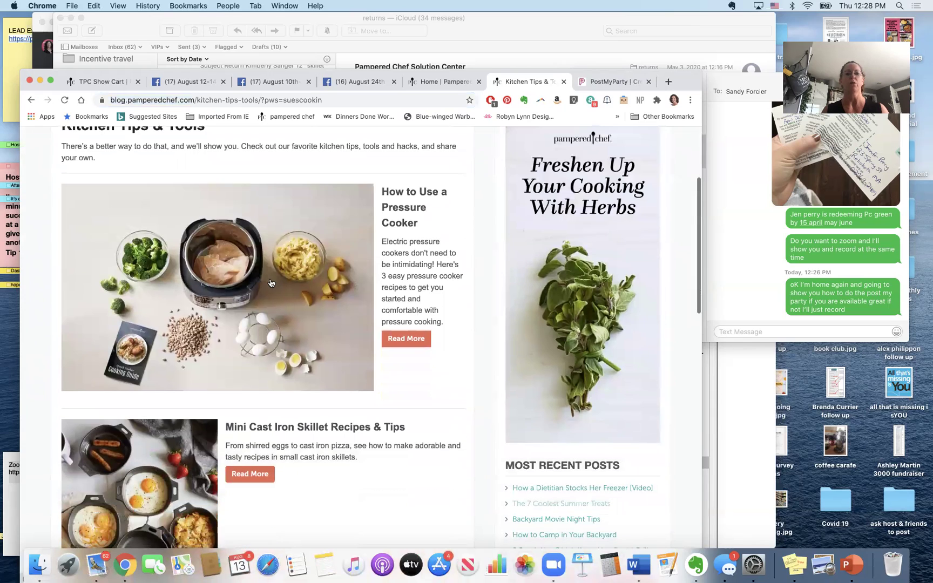
click(406, 339)
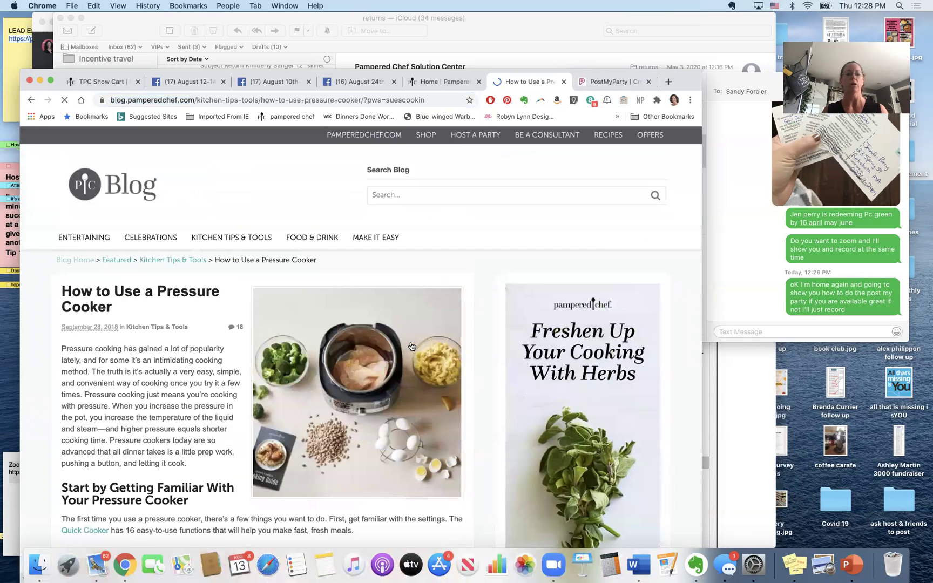
- Copy the article text from its title through the steam release paragraph and paste it as the new PostMyParty post's message
scroll(411, 346, down, 2)
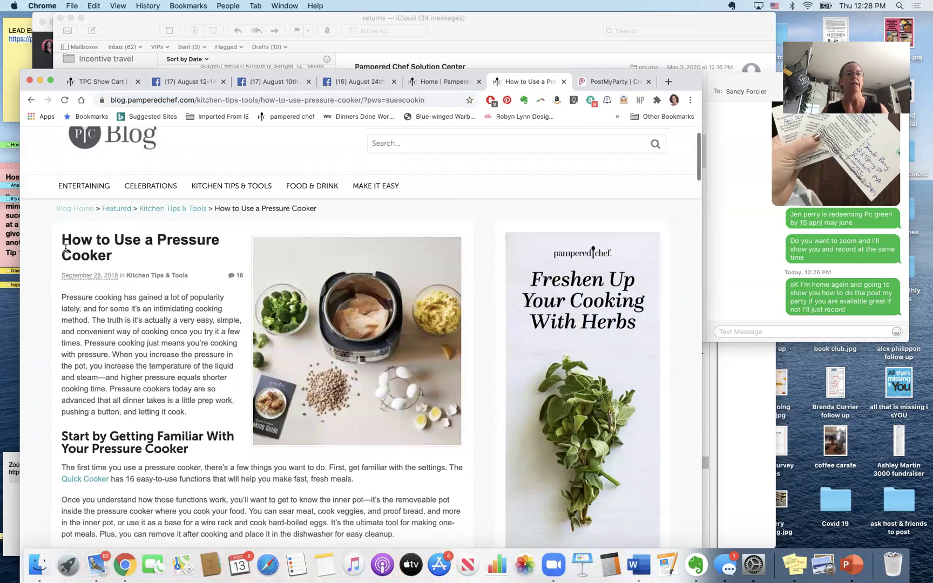
drag(62, 239, 386, 424)
scroll(218, 412, down, 5)
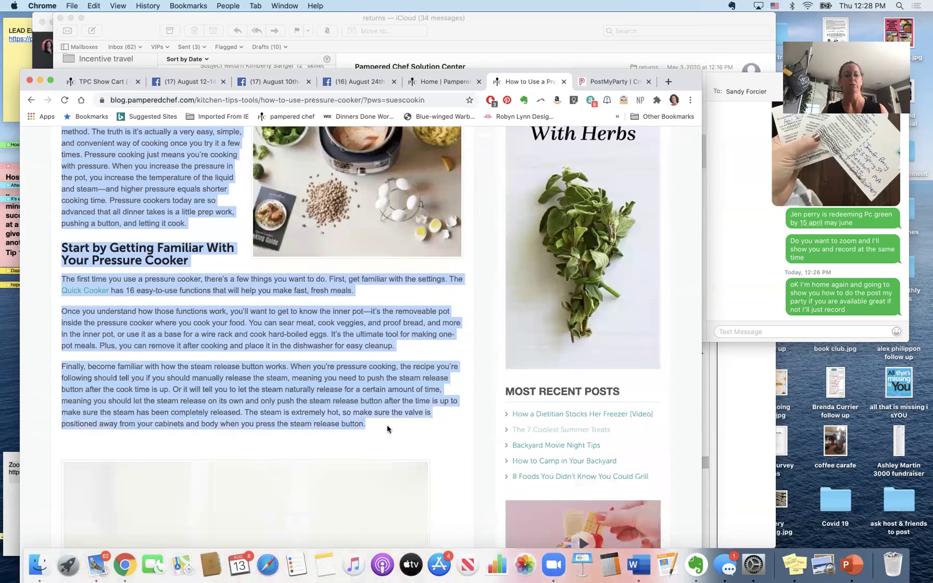
click(601, 82)
click(393, 228)
key(cmd+v)
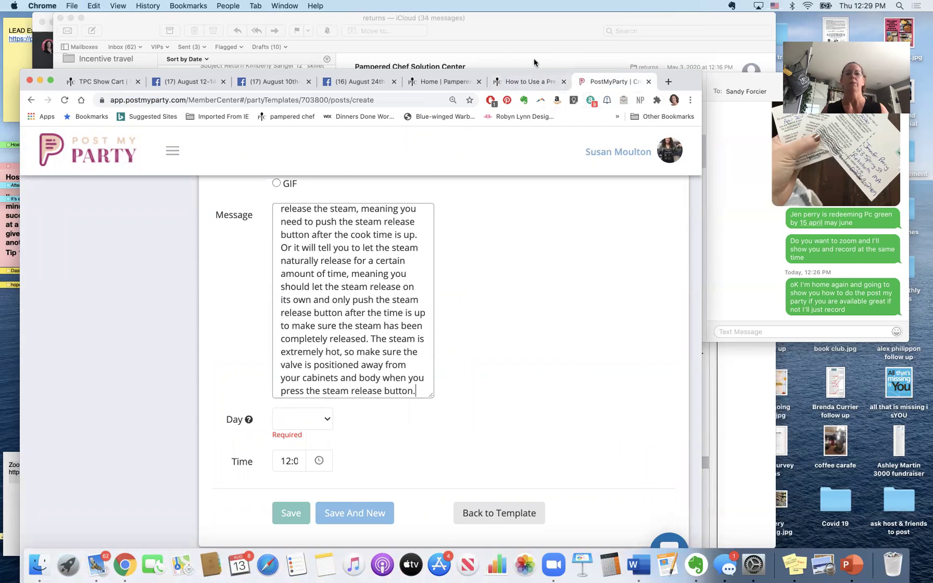
- Back in the blog article, enlarge the main pressure cooker photo and start saving it as "pressure cooker"
click(528, 81)
scroll(349, 275, up, 5)
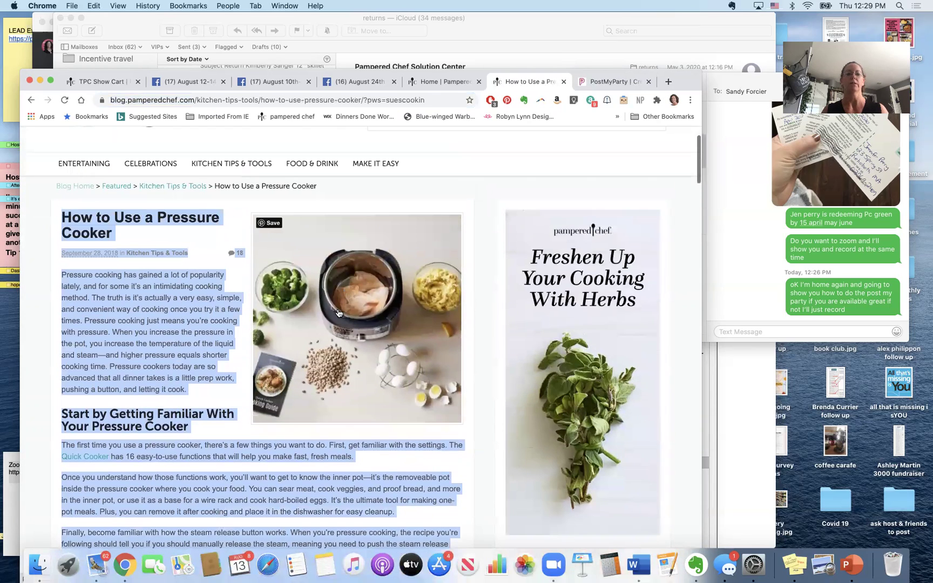
click(338, 312)
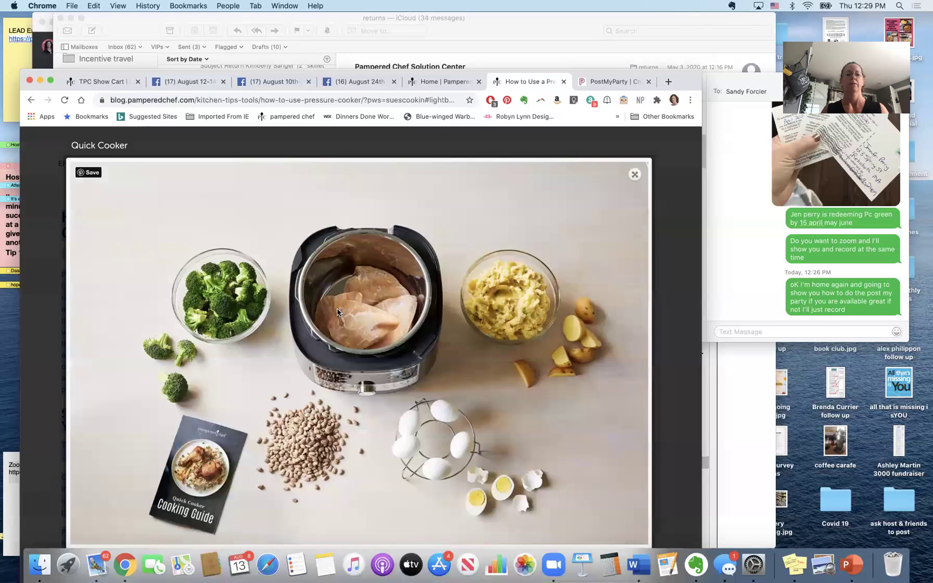
right_click(338, 312)
click(354, 324)
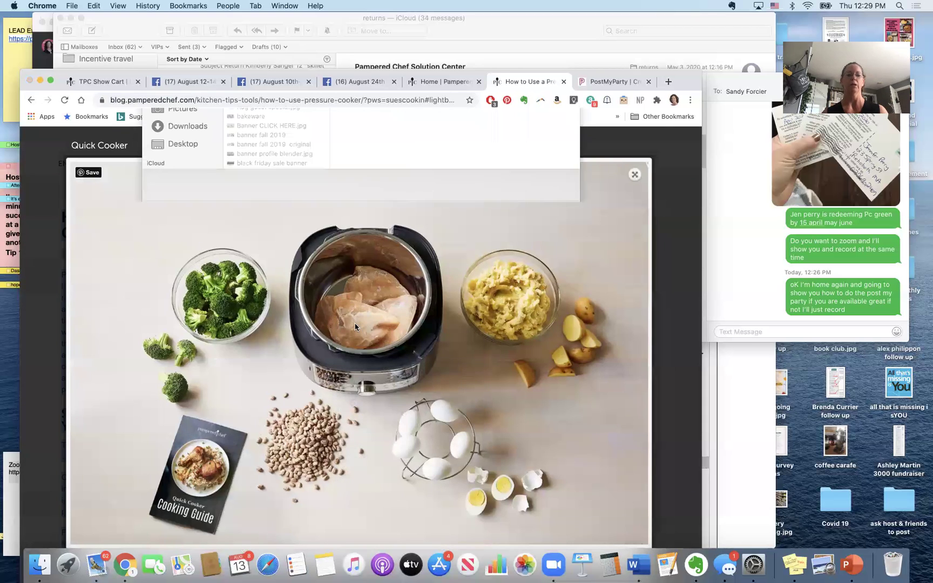
text(pressure cooker)
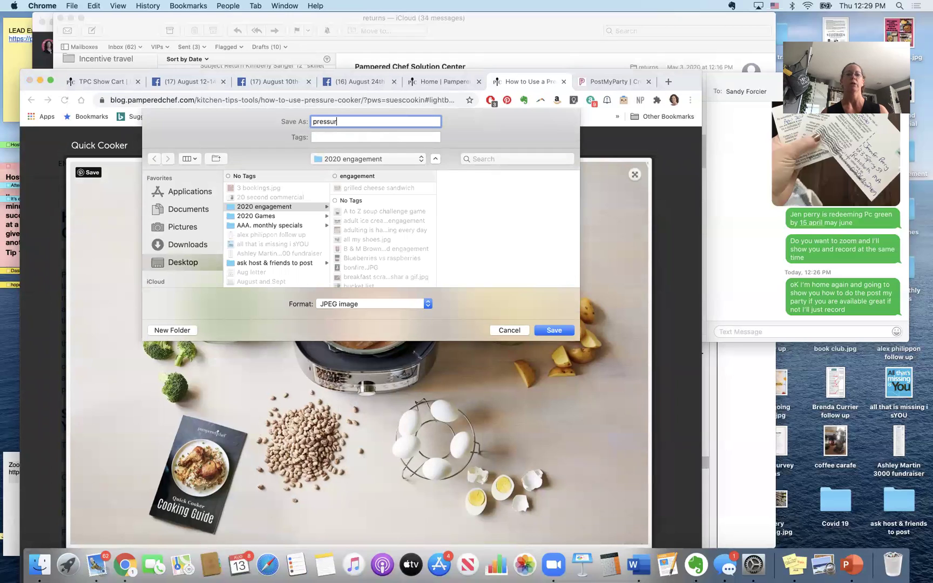
- Choose the "quick cooker" folder inside Pictures as the destination and save the photo there as a JPEG image
click(173, 233)
scroll(251, 217, down, 5)
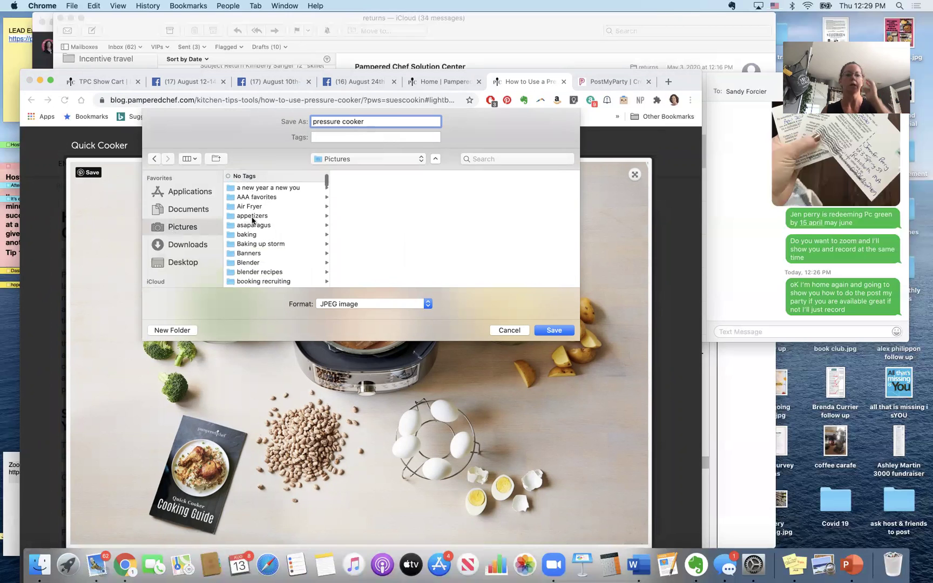
scroll(252, 219, down, 10)
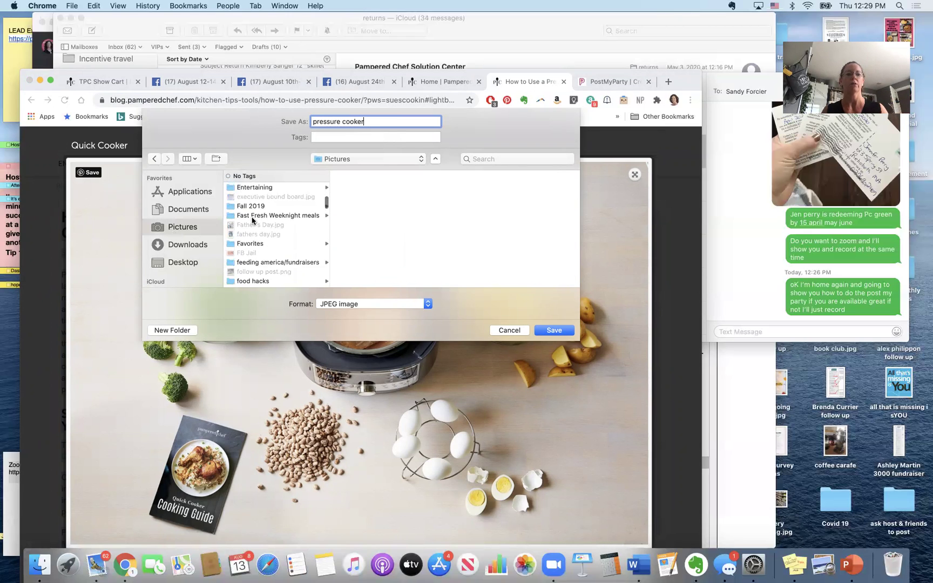
scroll(252, 219, down, 10)
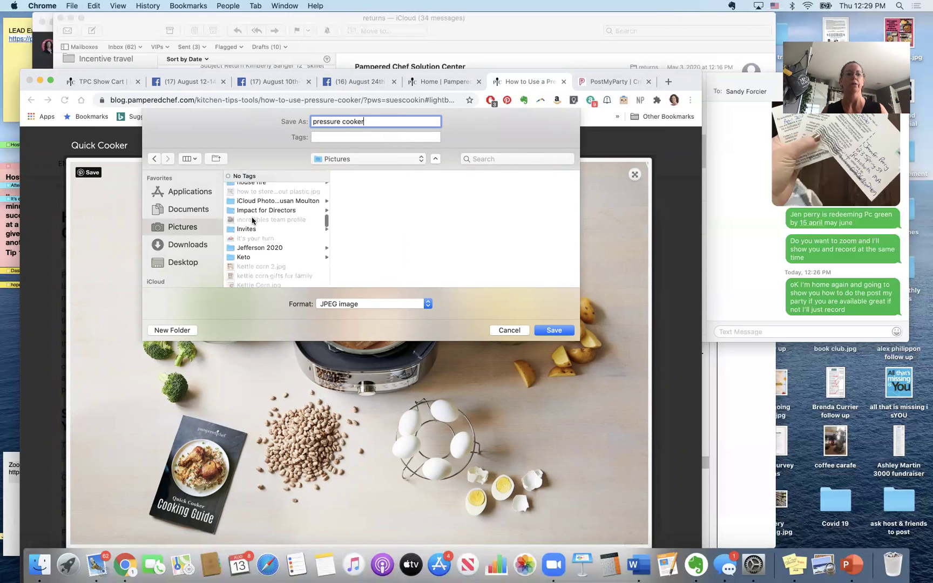
scroll(252, 220, down, 10)
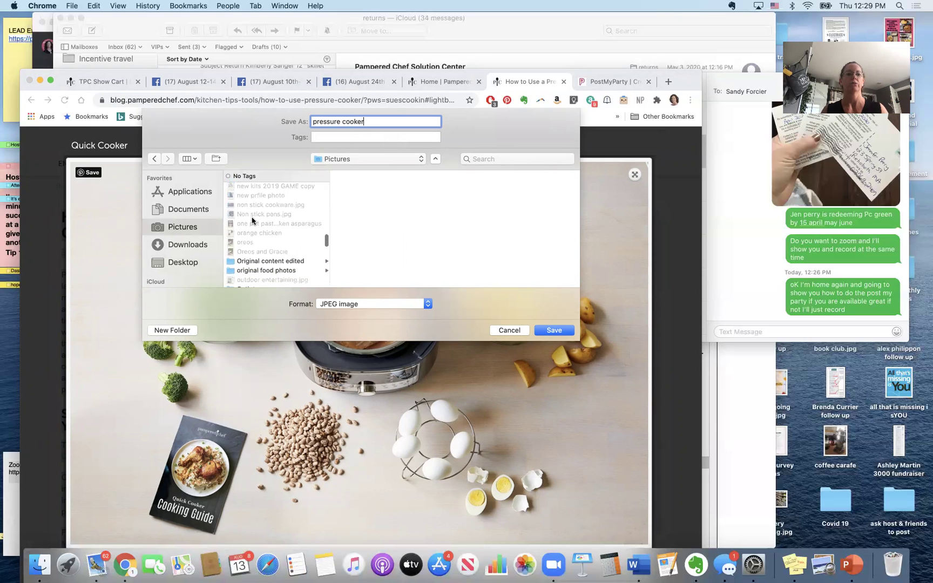
scroll(252, 220, down, 8)
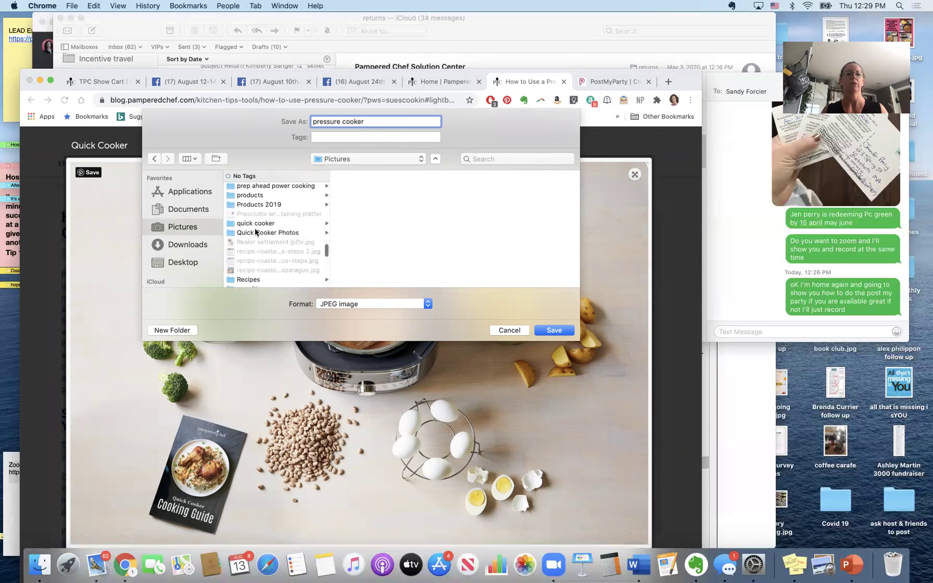
click(256, 232)
click(256, 224)
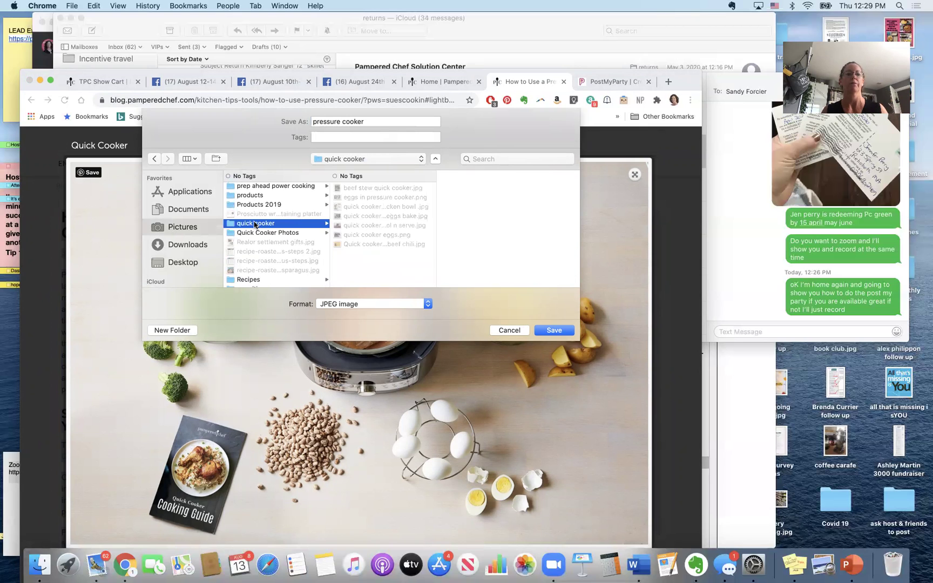
click(554, 330)
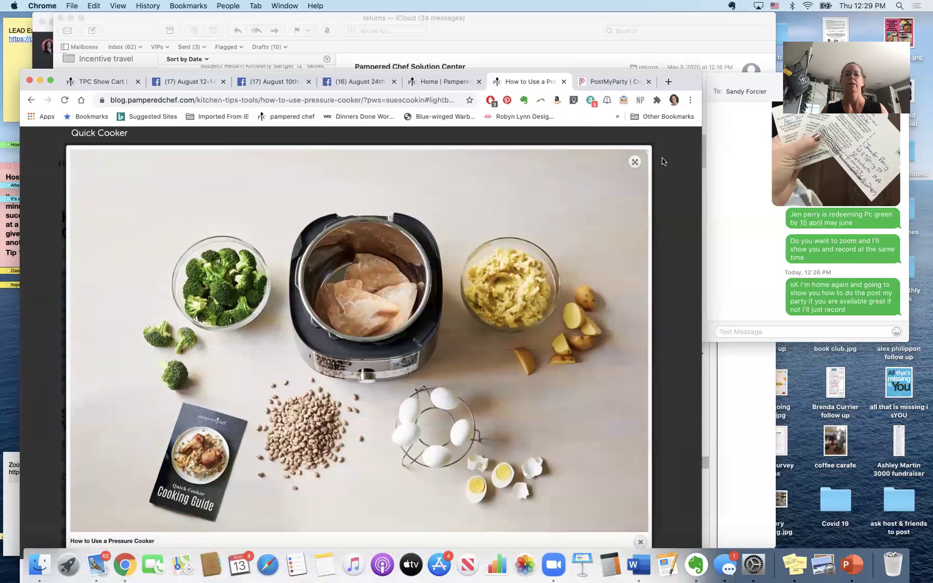
- Close the enlarged photo, return to PostMyParty and set the post type to Picture
click(662, 158)
click(613, 82)
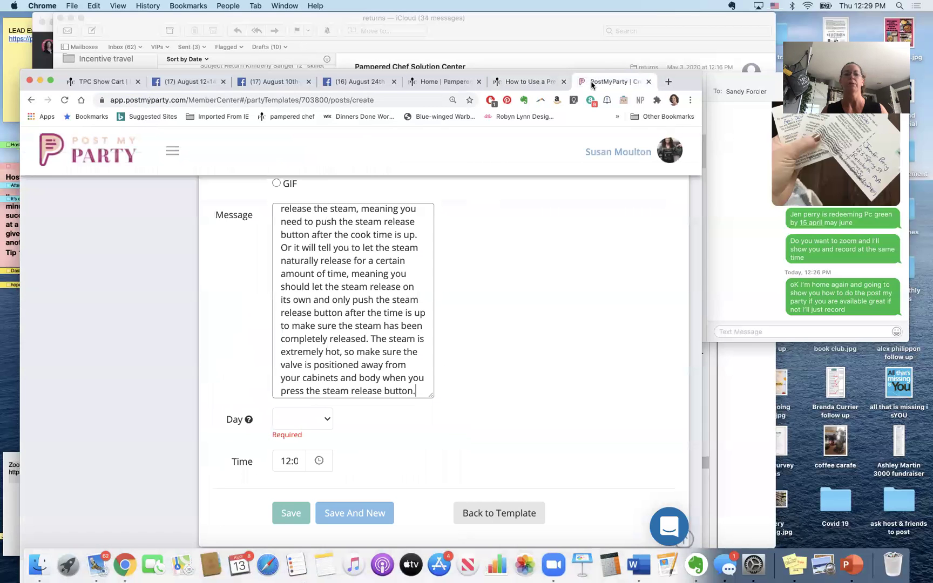
scroll(273, 425, up, 2)
click(284, 231)
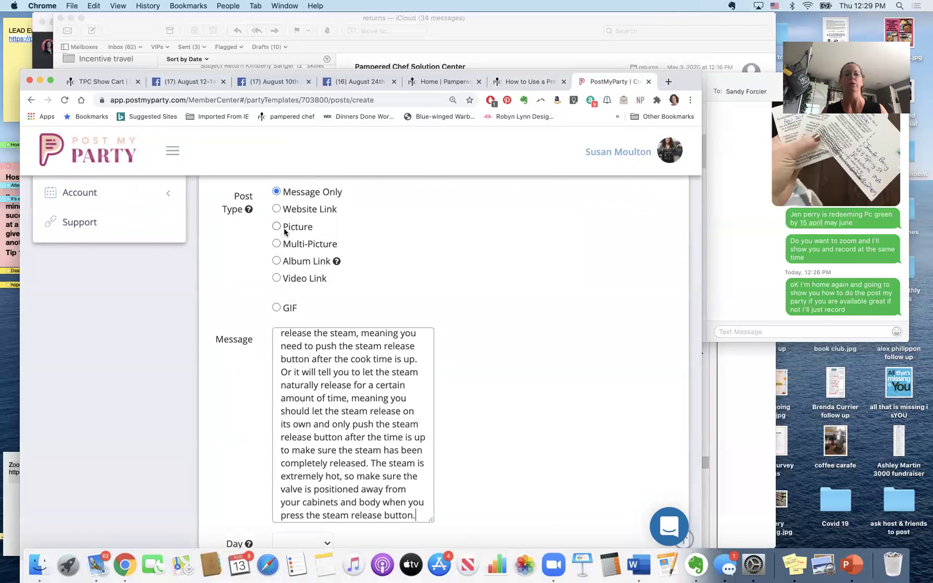
- Upload "pressure cooker.jpg" from the "quick cooker" folder in Pictures as the post's picture
scroll(285, 233, down, 5)
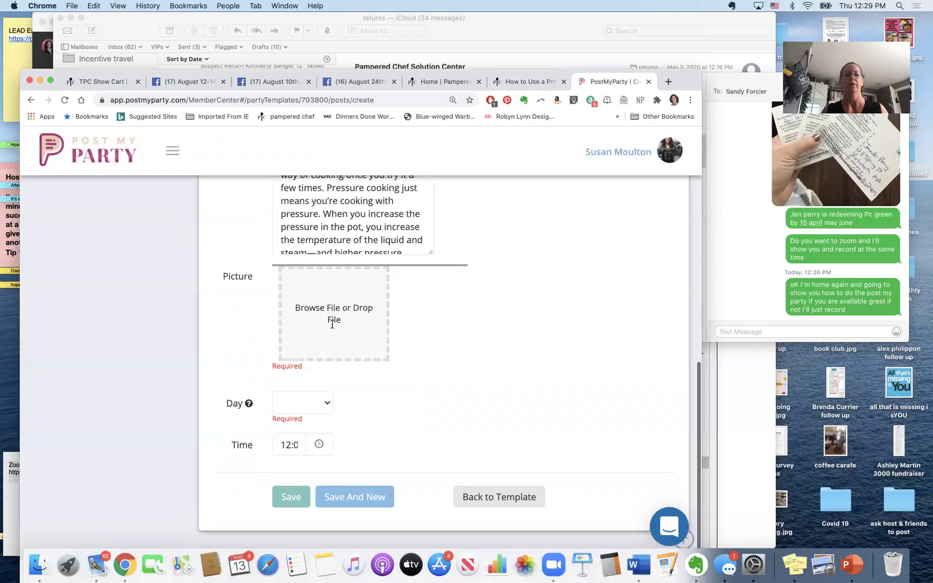
click(331, 315)
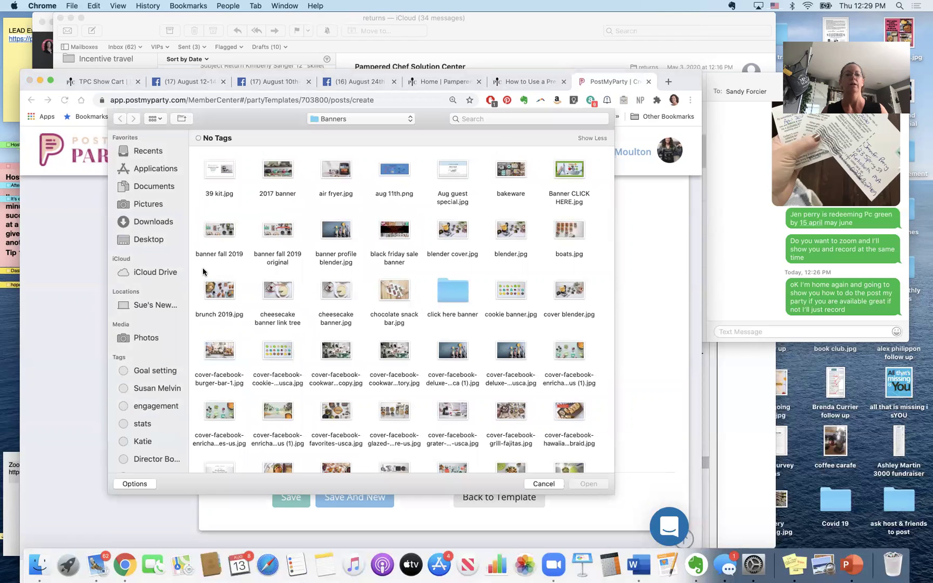
click(148, 204)
scroll(295, 219, down, 10)
scroll(294, 220, down, 20)
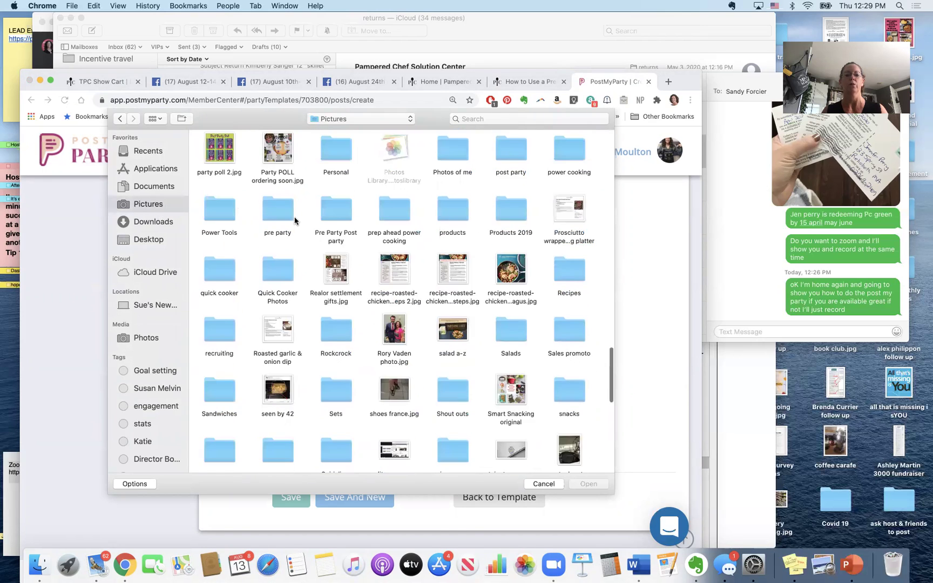
scroll(335, 232, up, 2)
scroll(388, 245, down, 2)
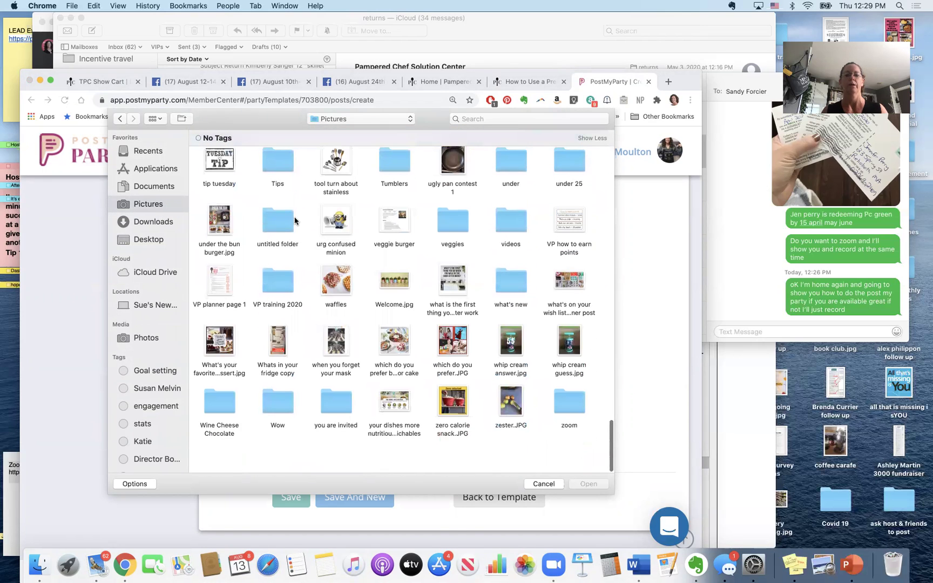
scroll(443, 266, up, 5)
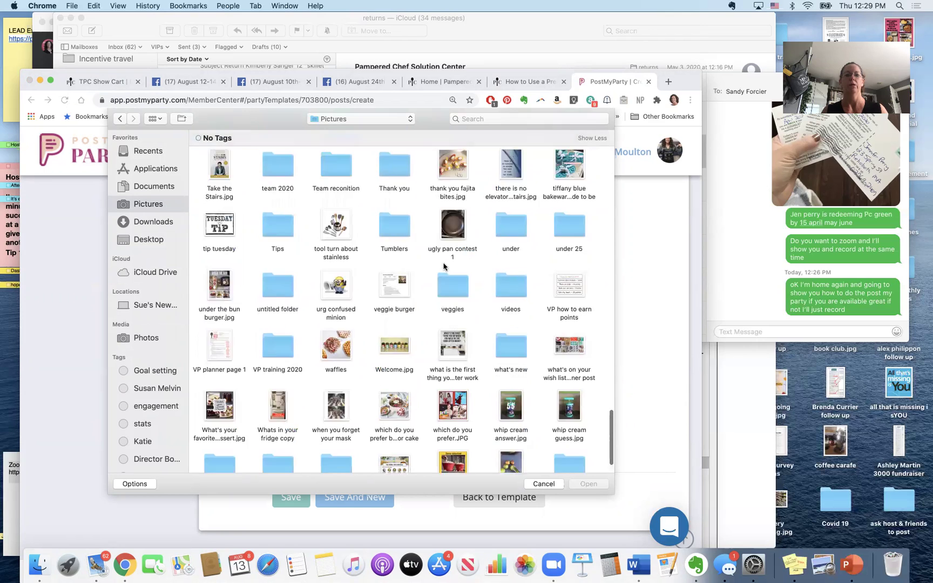
scroll(443, 265, up, 5)
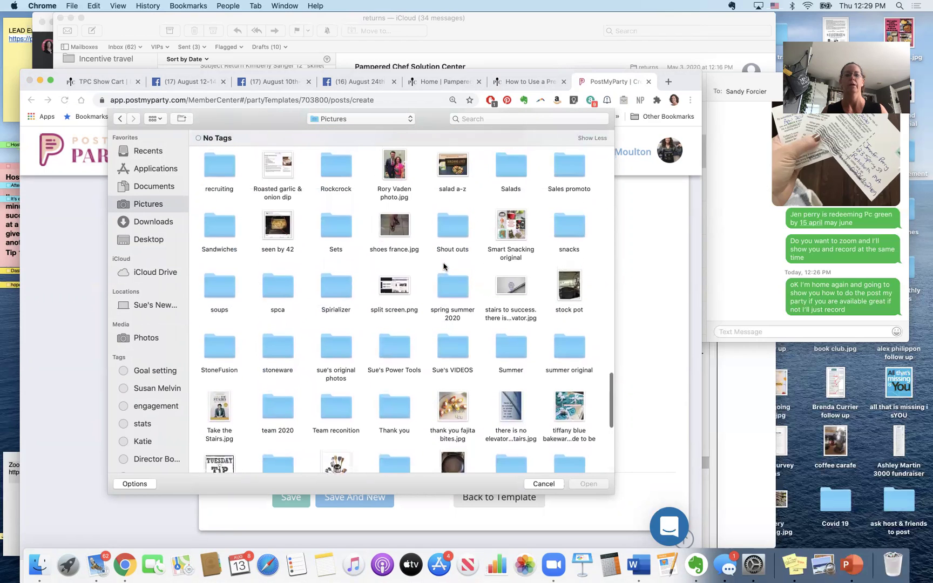
scroll(444, 265, up, 4)
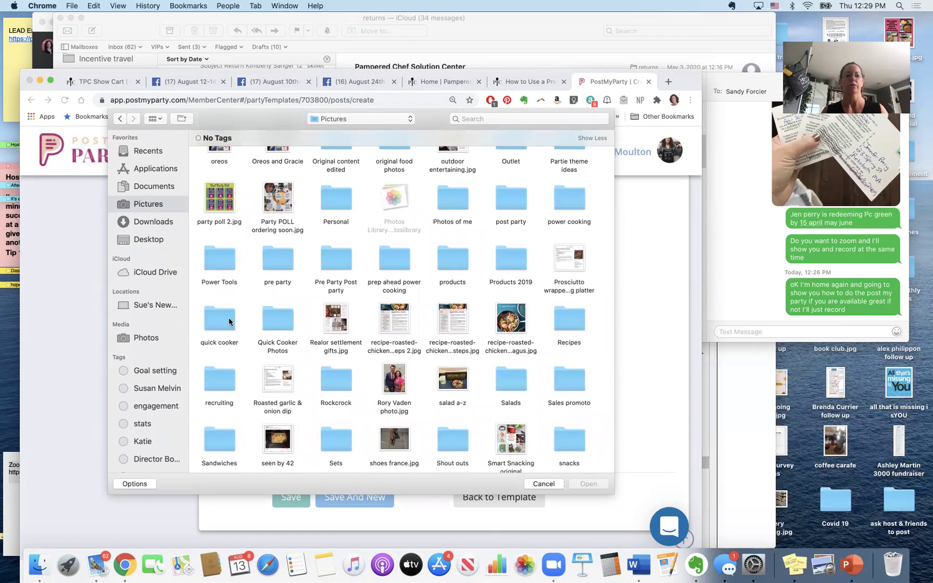
double_click(229, 322)
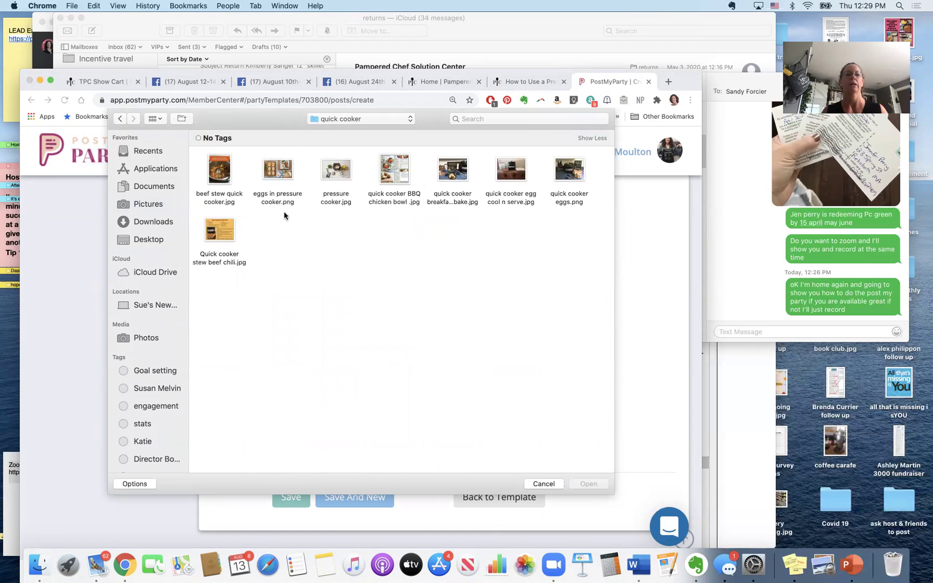
double_click(340, 172)
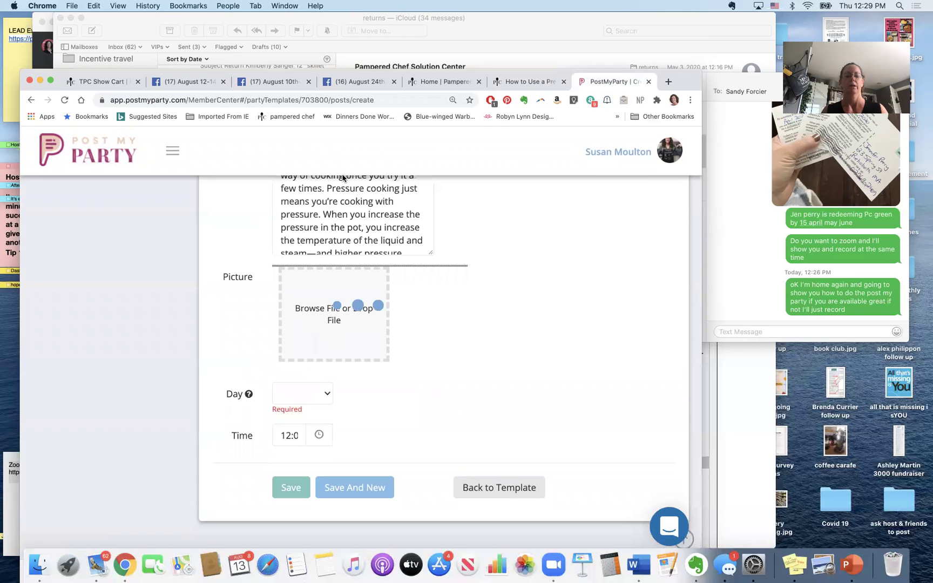
- Schedule the pressure cooker post for day 2 at 08:50 PM
scroll(318, 449, down, 3)
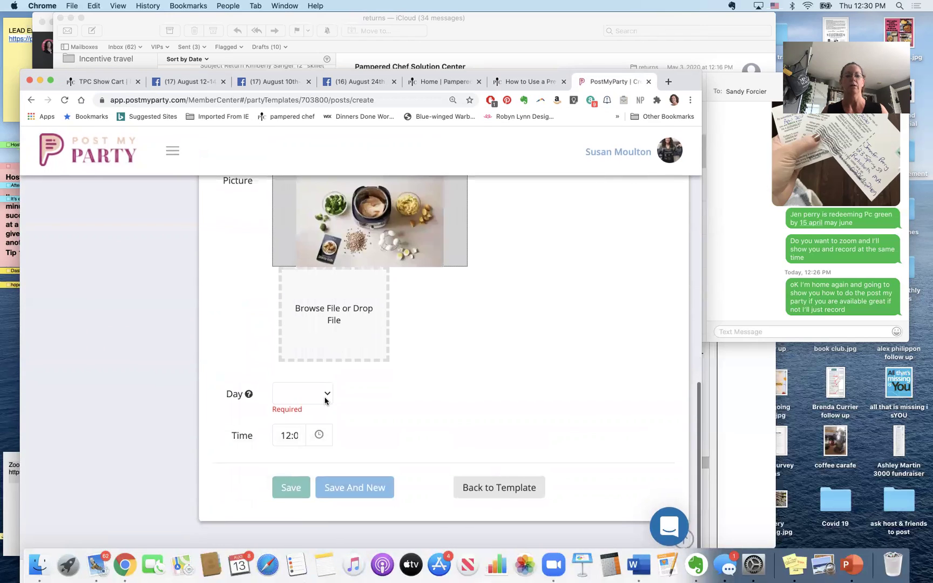
click(324, 394)
click(315, 414)
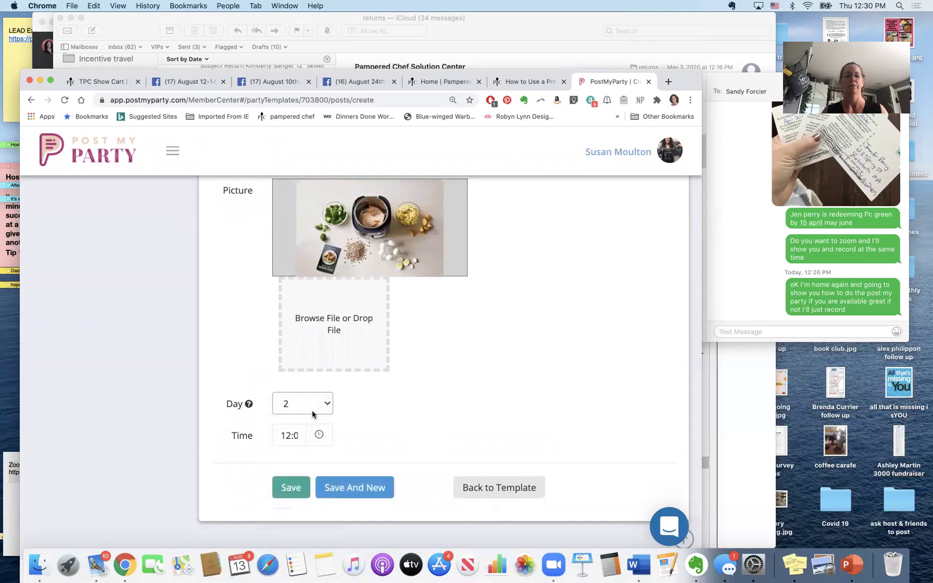
click(283, 435)
click(238, 486)
text(8)
key(Tab)
click(329, 485)
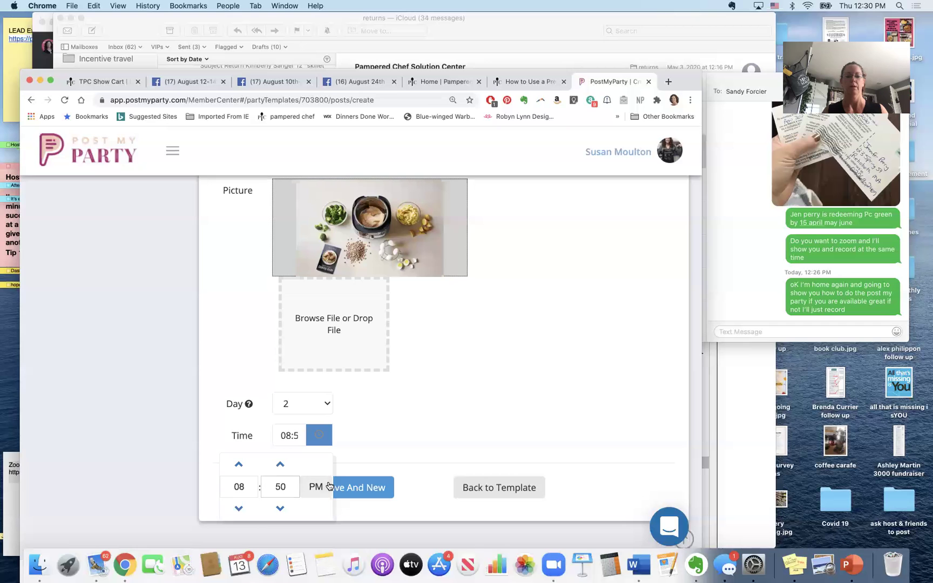
- Save the pressure cooker post, start a new post and set its day to 3
click(358, 487)
click(327, 405)
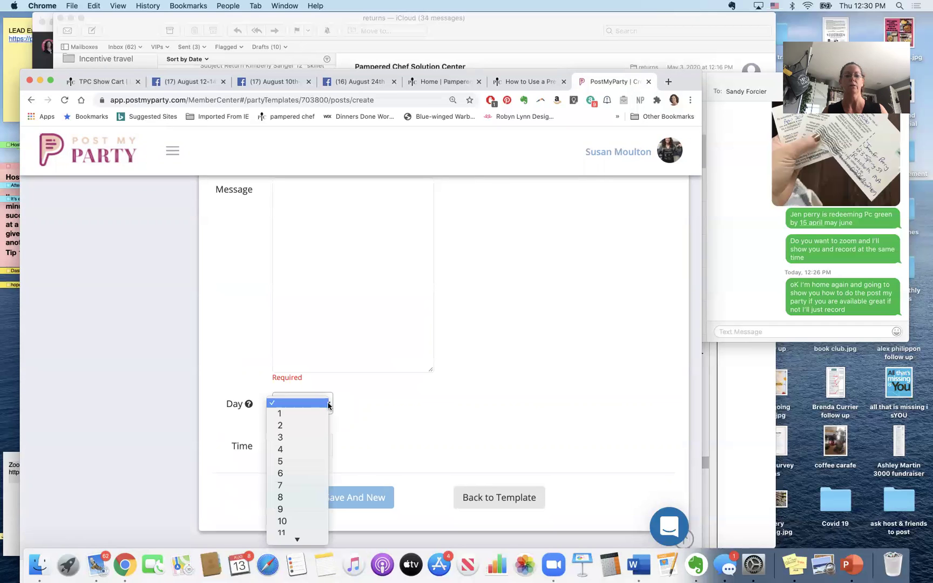
click(308, 437)
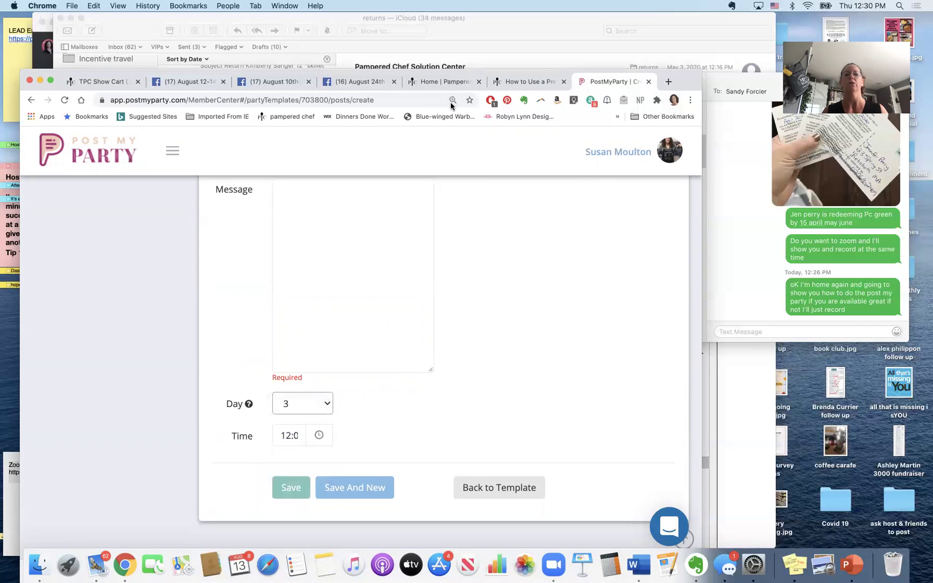
- In the blog's Food & Drink section, open the "8 Weeknight Soups" article and enlarge its Kale Lentil Sausage Stew photo
click(508, 84)
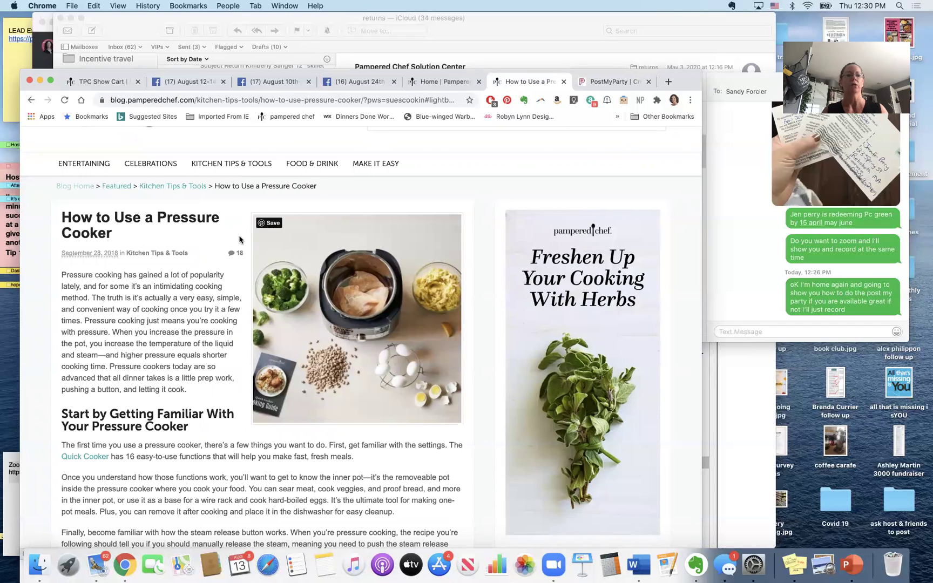
click(308, 164)
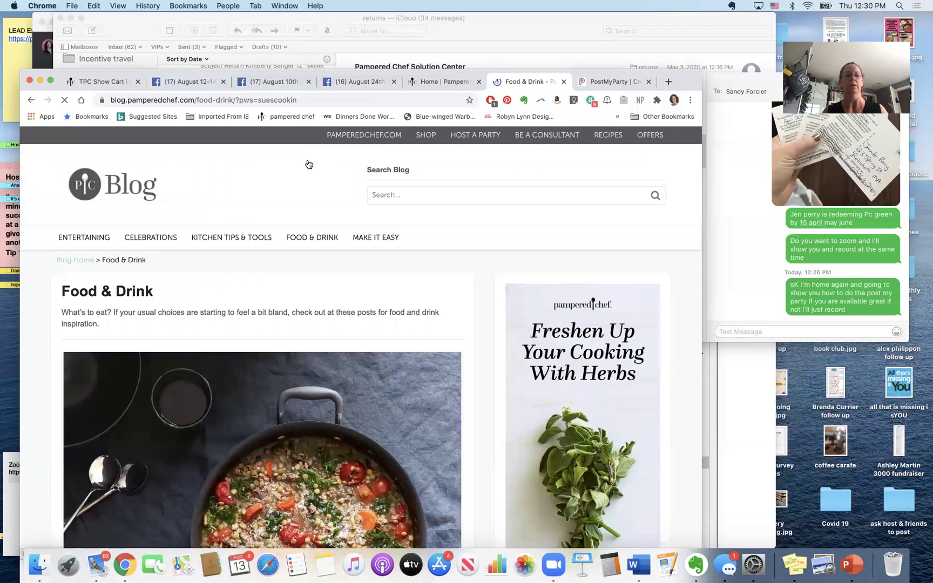
scroll(281, 211, down, 5)
scroll(282, 211, down, 1)
right_click(265, 281)
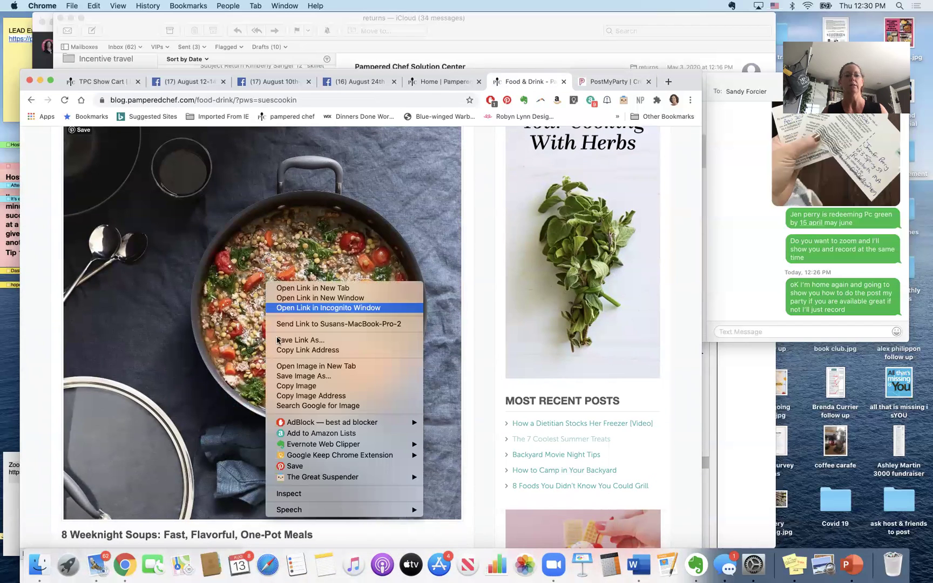
click(230, 317)
click(231, 318)
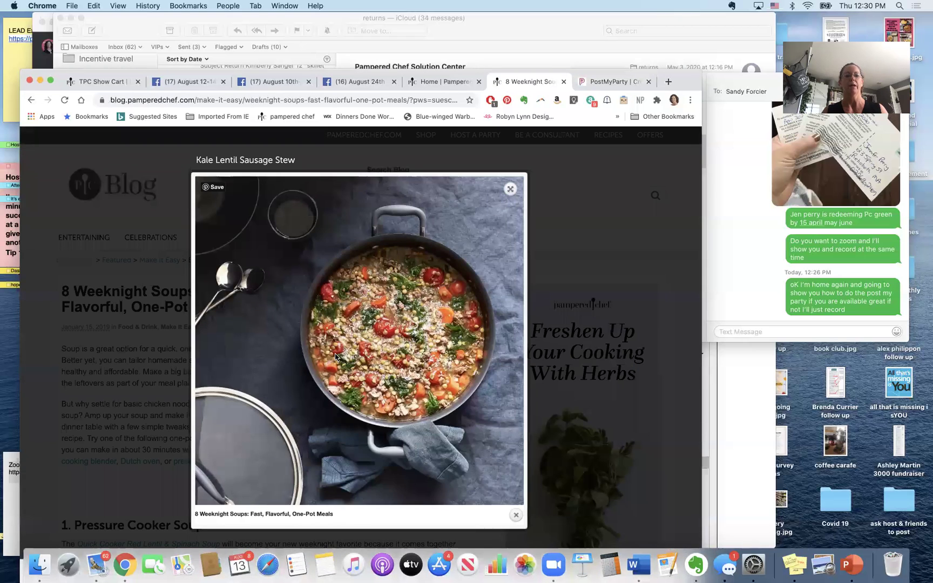
- Start saving the enlarged stew photo and name the file "Kale Saug WOK Stininess non stick"
right_click(335, 354)
click(356, 370)
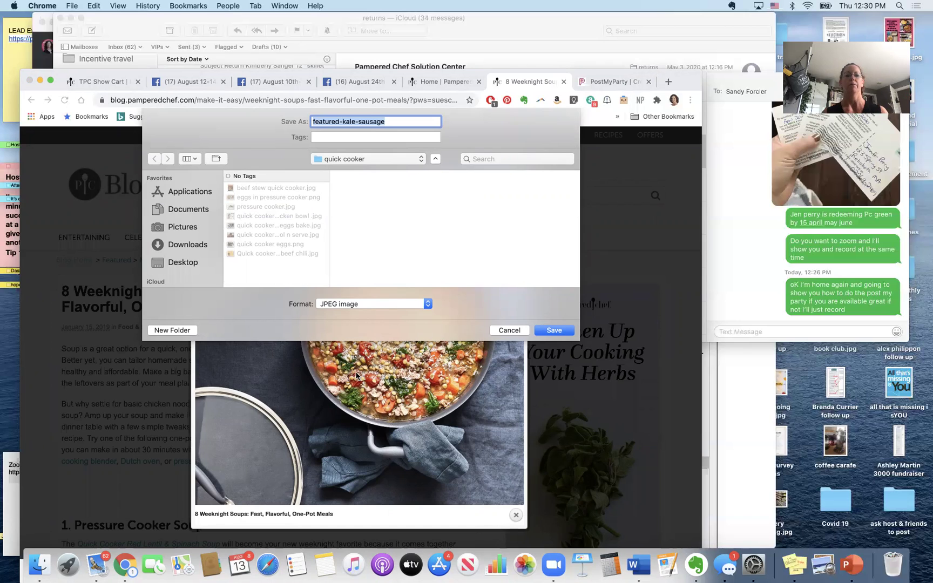
text(Kal)
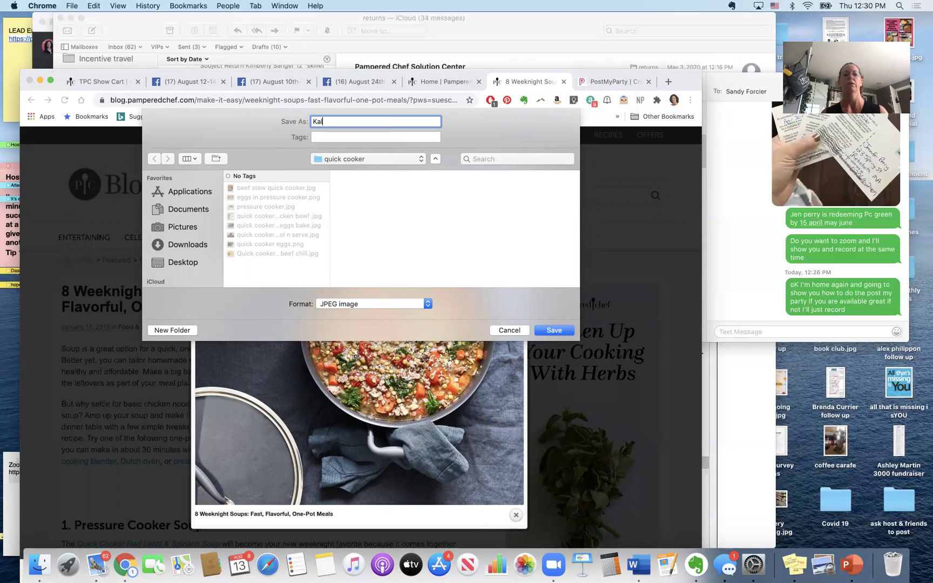
text(e Saug WOK Staliness non stick)
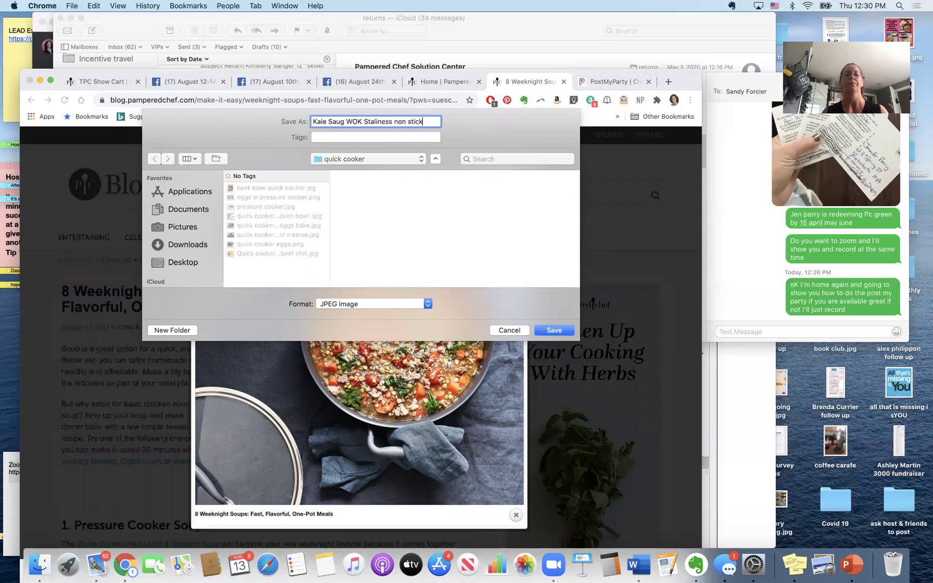
click(376, 122)
text(in)
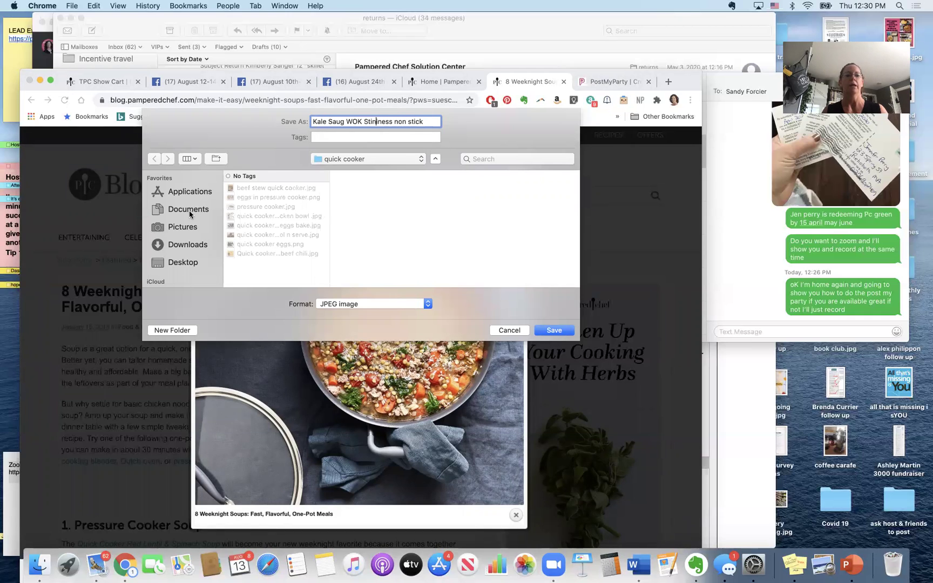
- Choose the "12" skillet recipes" folder inside Pictures as the destination and save the stew photo there as a JPEG image
click(203, 231)
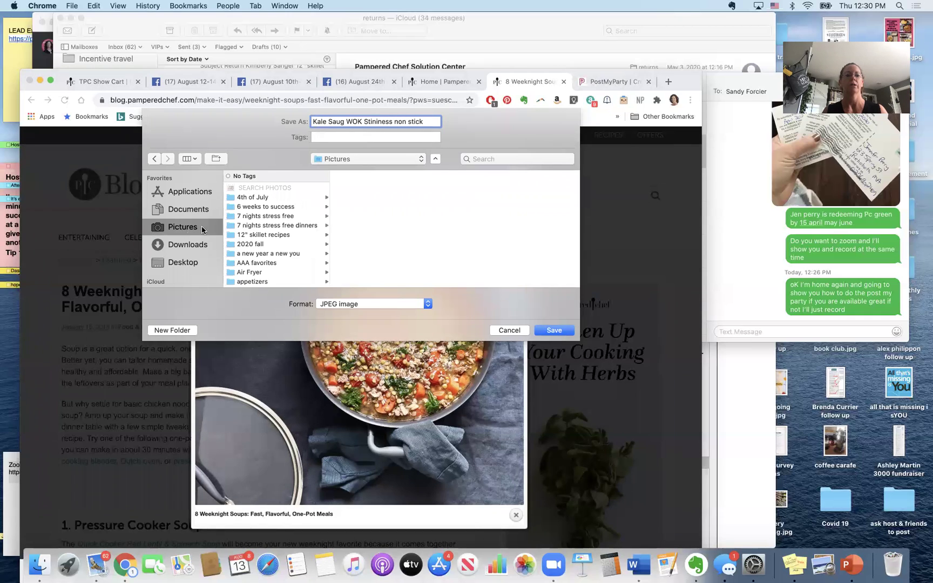
click(253, 235)
click(552, 331)
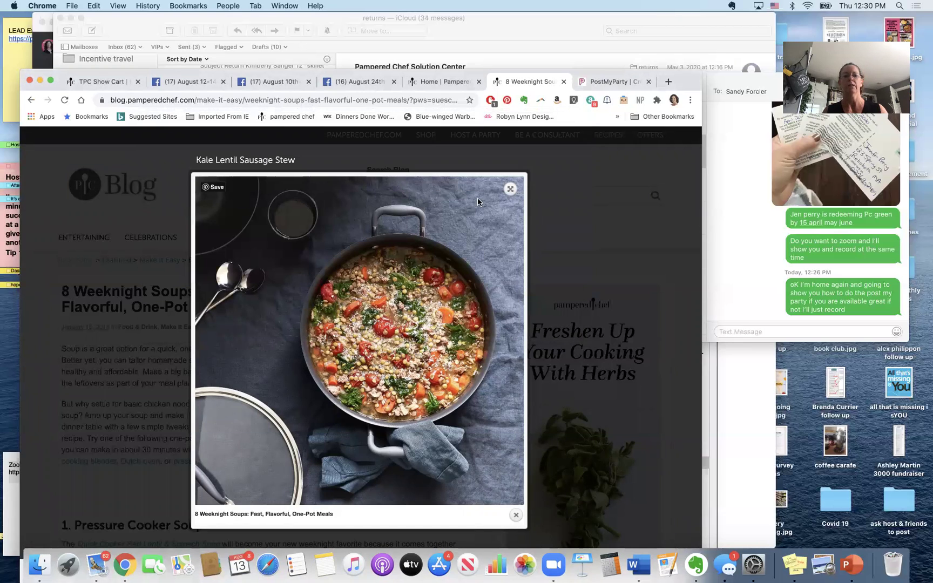
- Close the enlarged photo and view the product page of the Dutch oven linked in the soup article's introduction
click(552, 189)
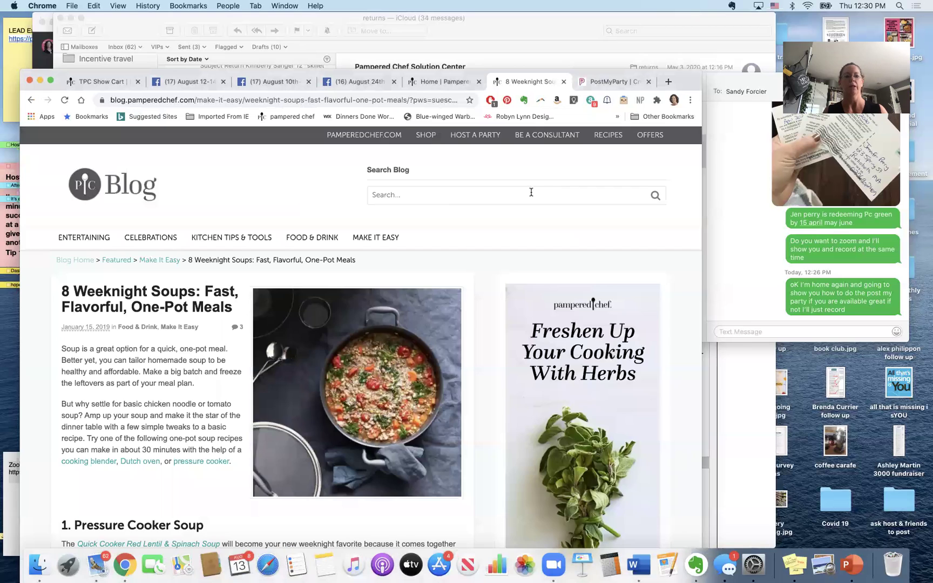
scroll(179, 363, down, 3)
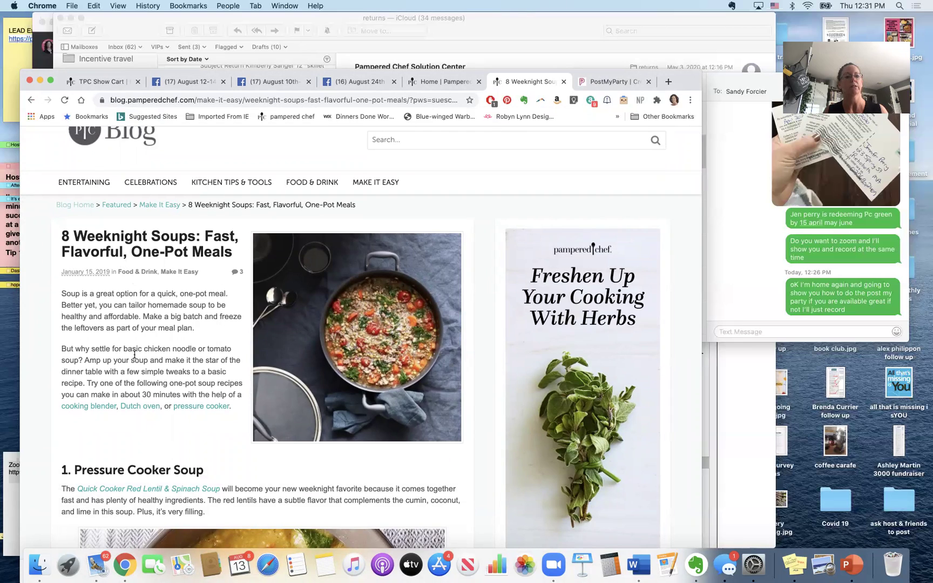
click(138, 410)
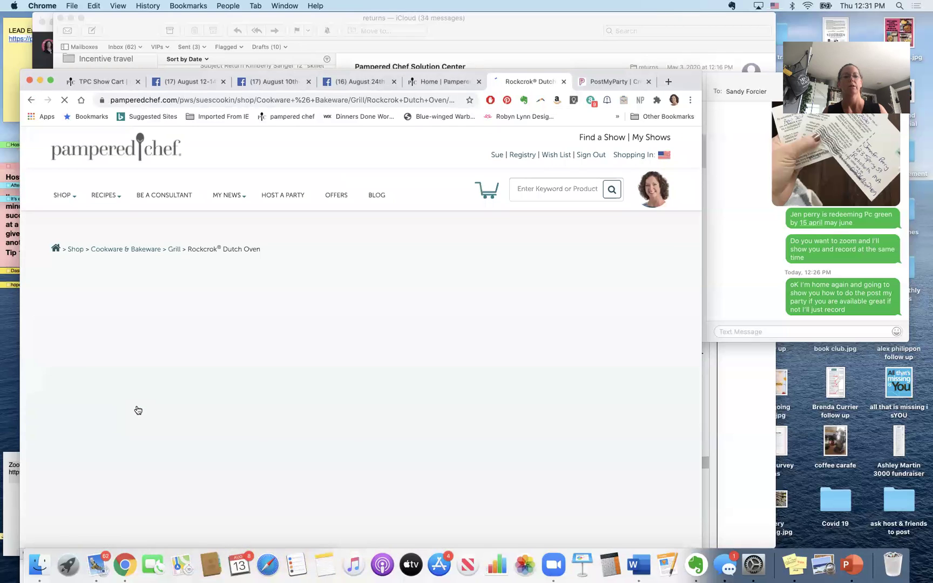
scroll(138, 410, down, 3)
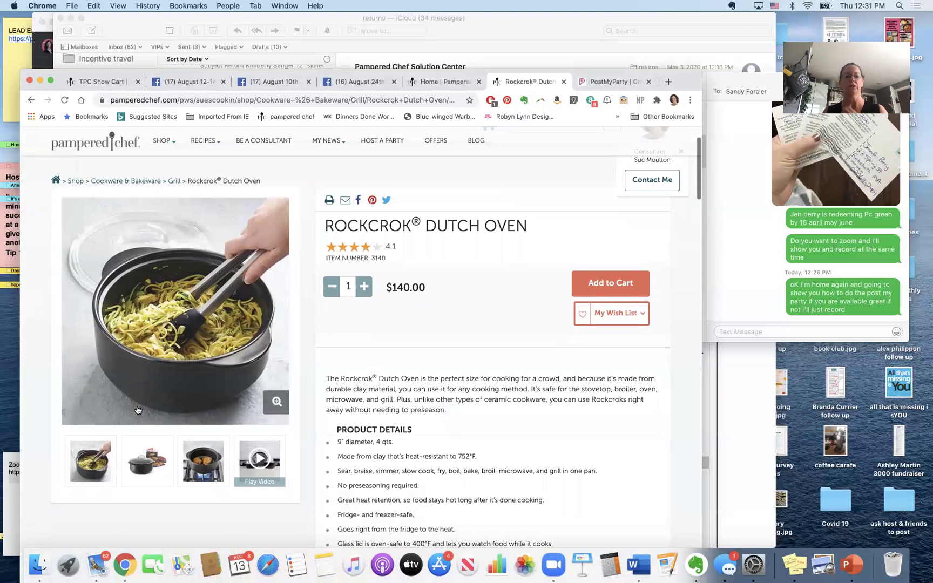